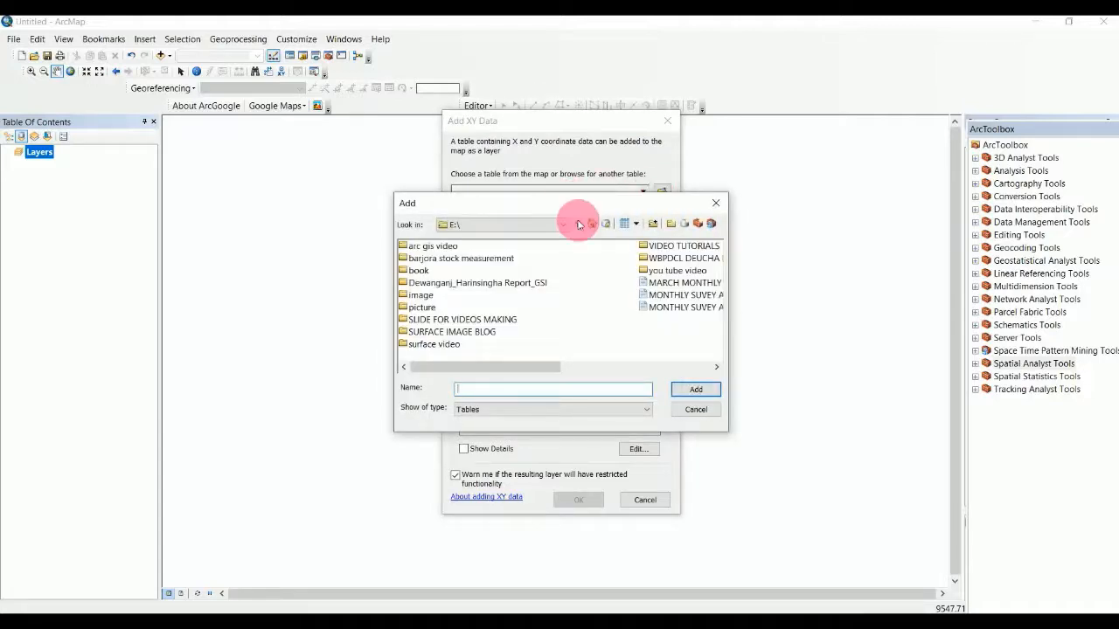
Add the MONTHLY SUVEY APRIL csv as XY data using Field3 for X, Field2 for Y, Field4 for Z.
click(680, 307)
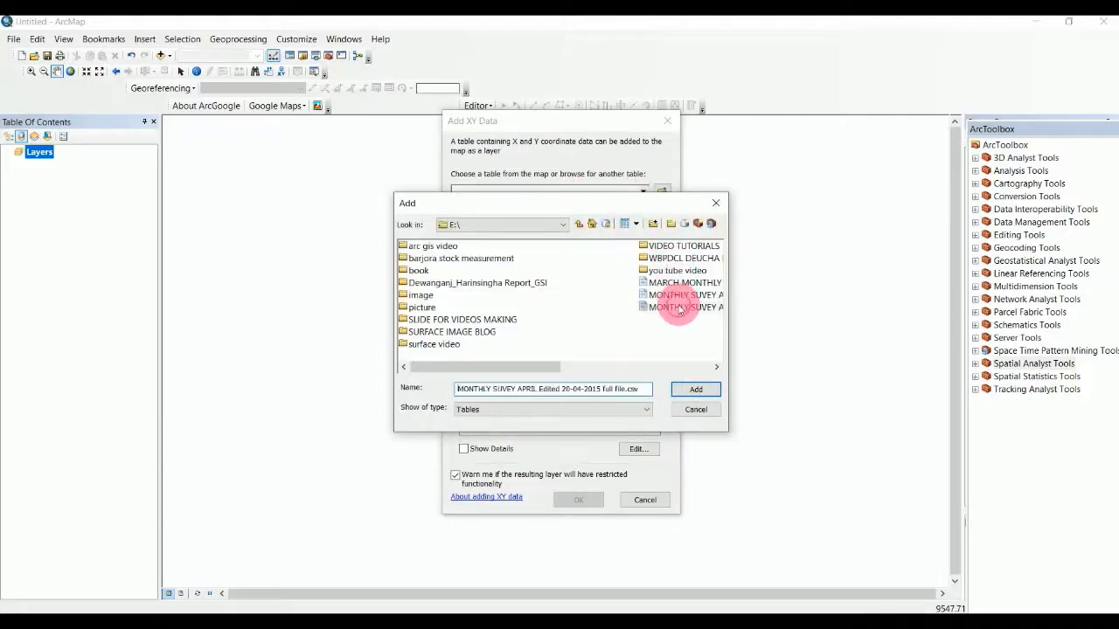
click(691, 385)
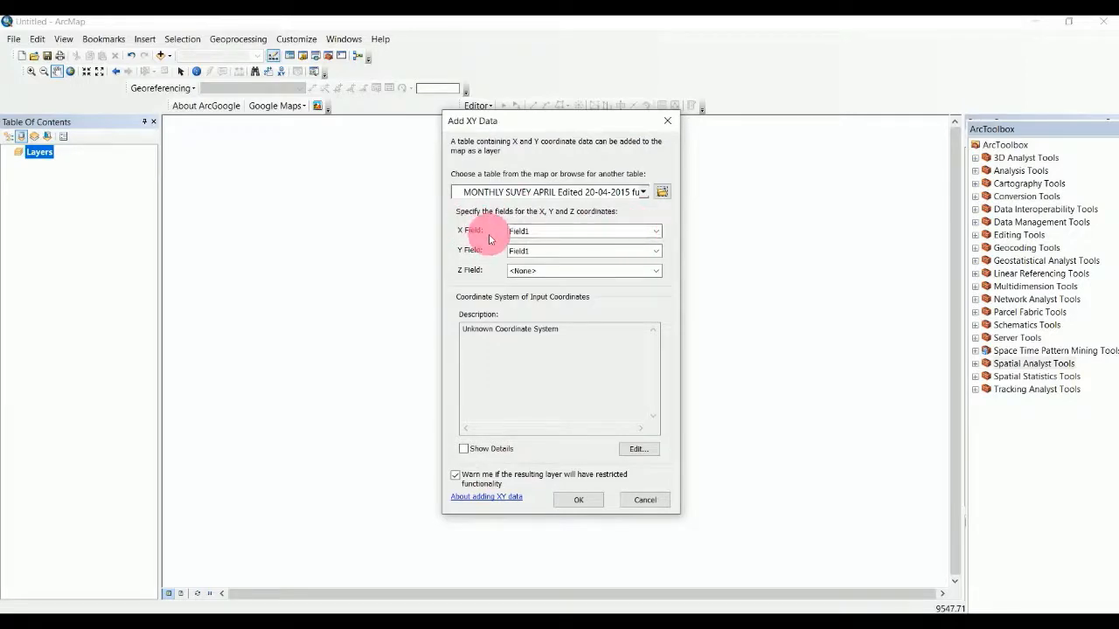
click(653, 234)
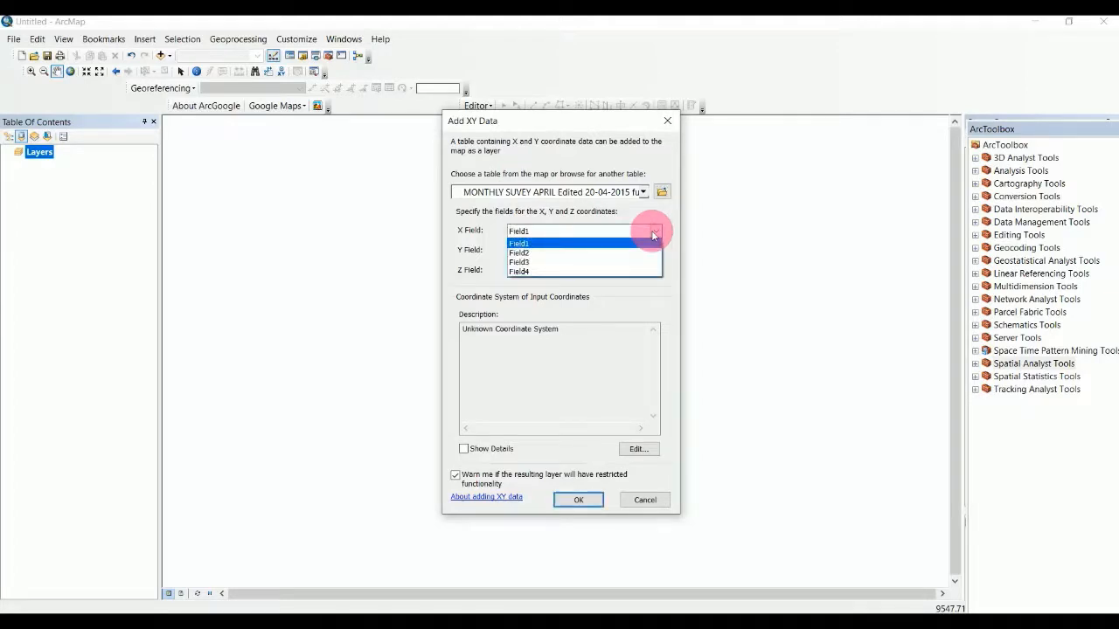
click(526, 262)
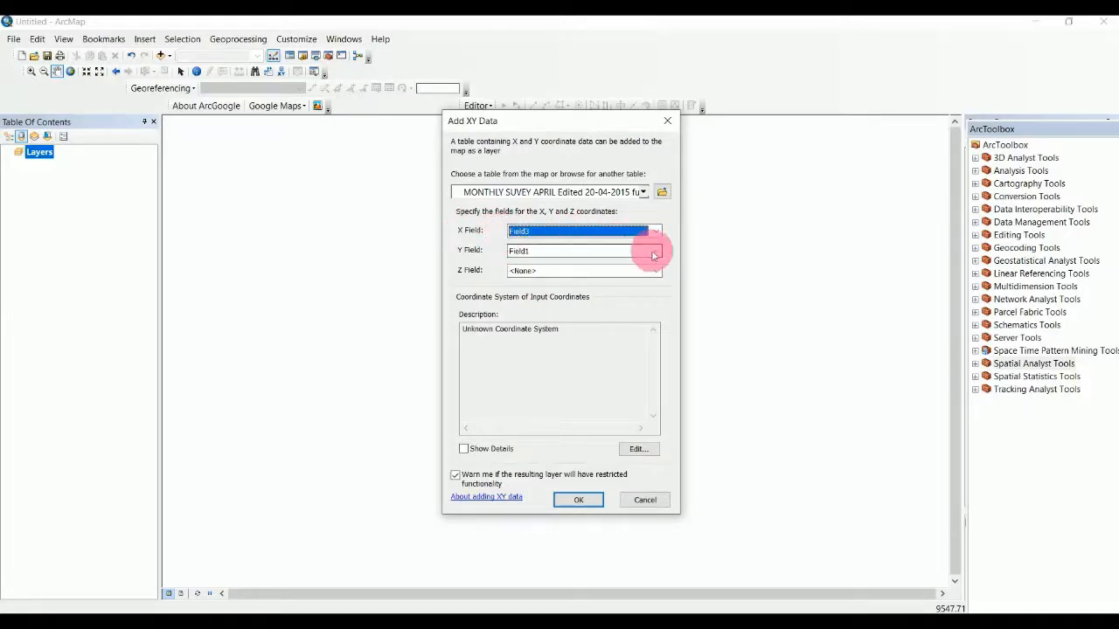
click(654, 253)
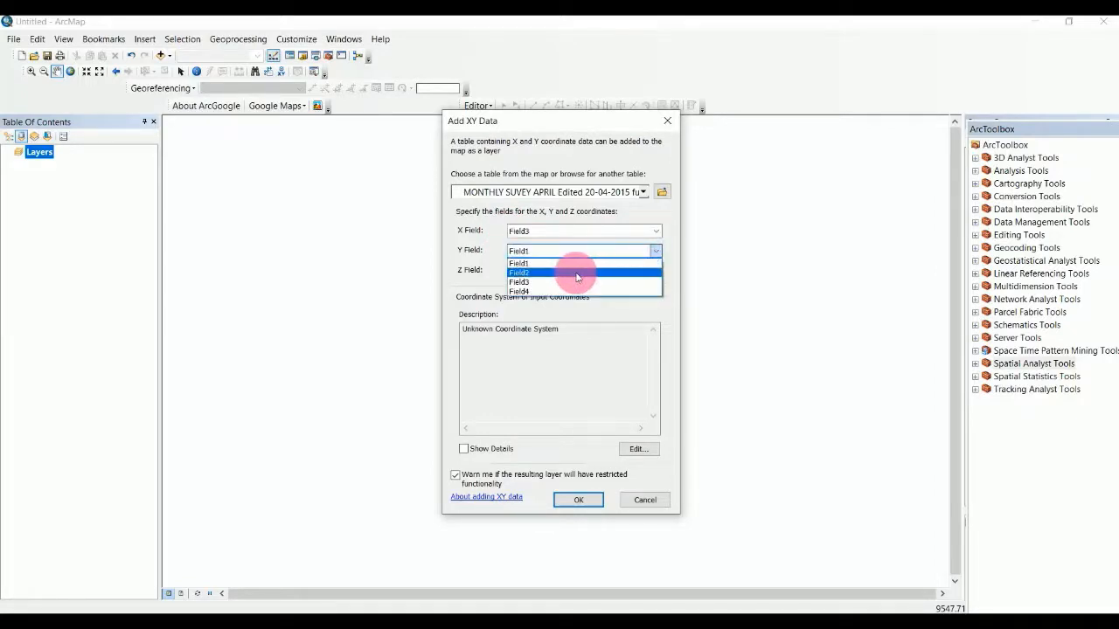
click(577, 272)
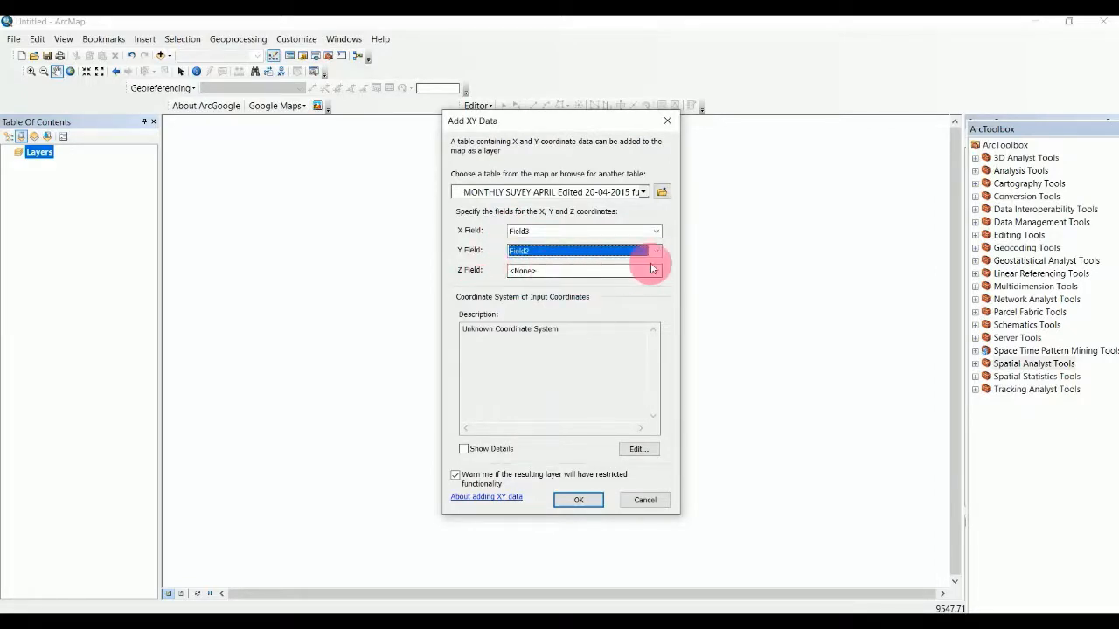
click(654, 271)
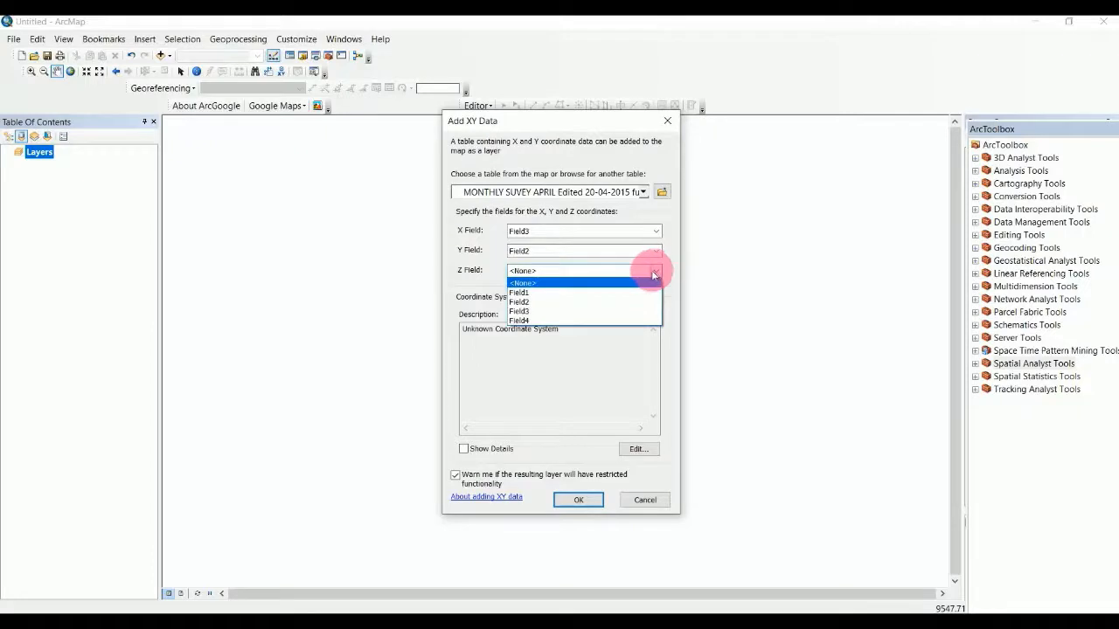
click(568, 322)
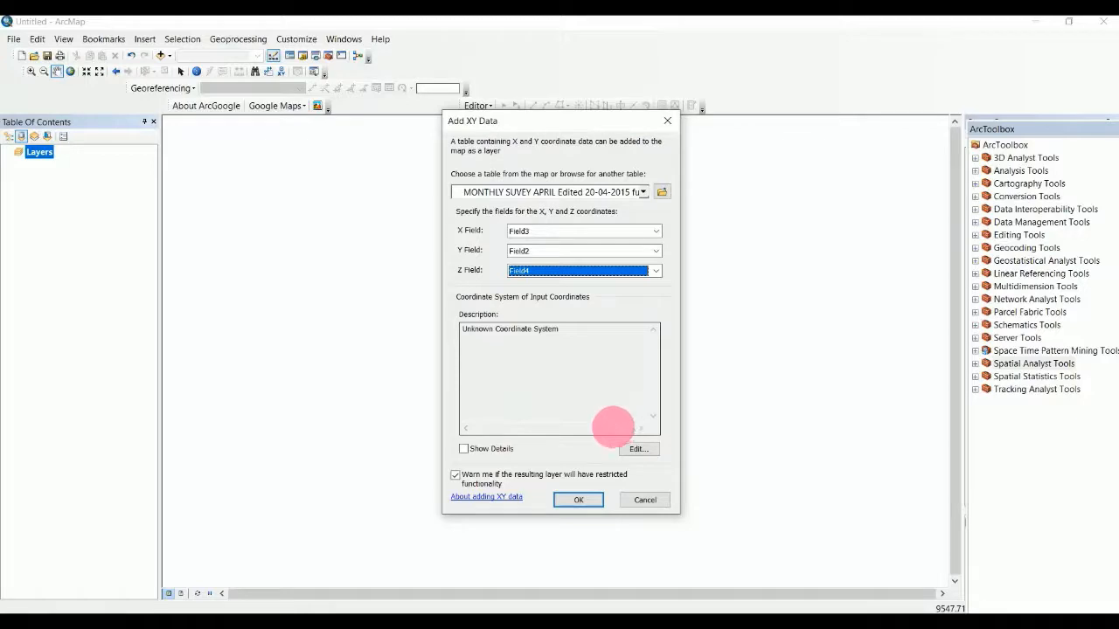
click(579, 502)
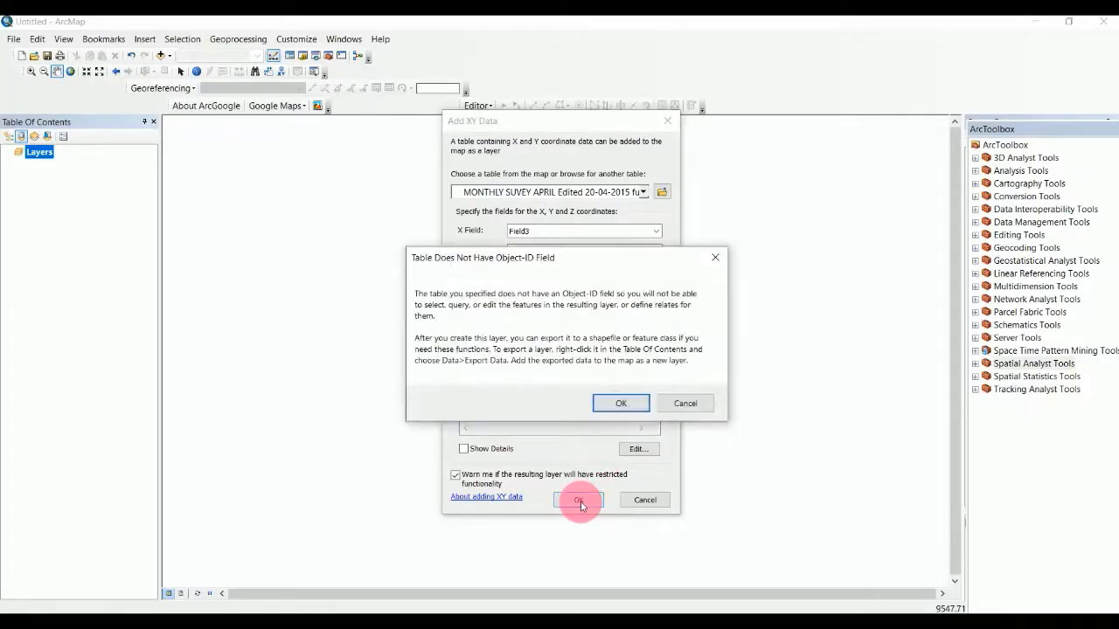
Accept the missing Object-ID warning so the survey points are added as an event layer.
click(621, 403)
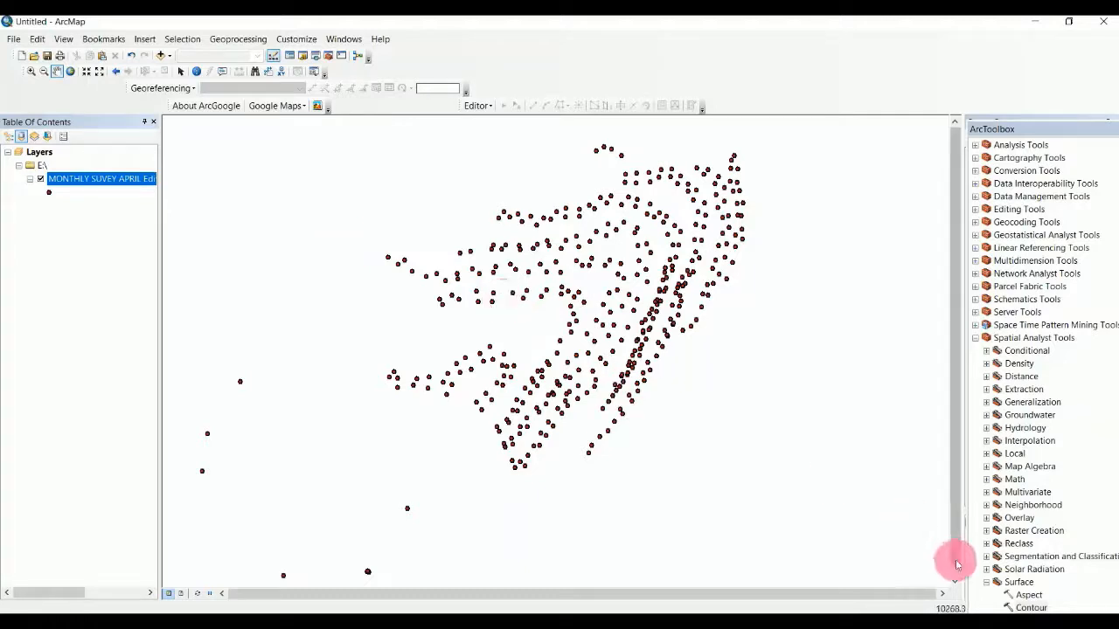
Expand Spatial Analyst Tools > Interpolation in ArcToolbox and launch Topo to Raster.
click(986, 583)
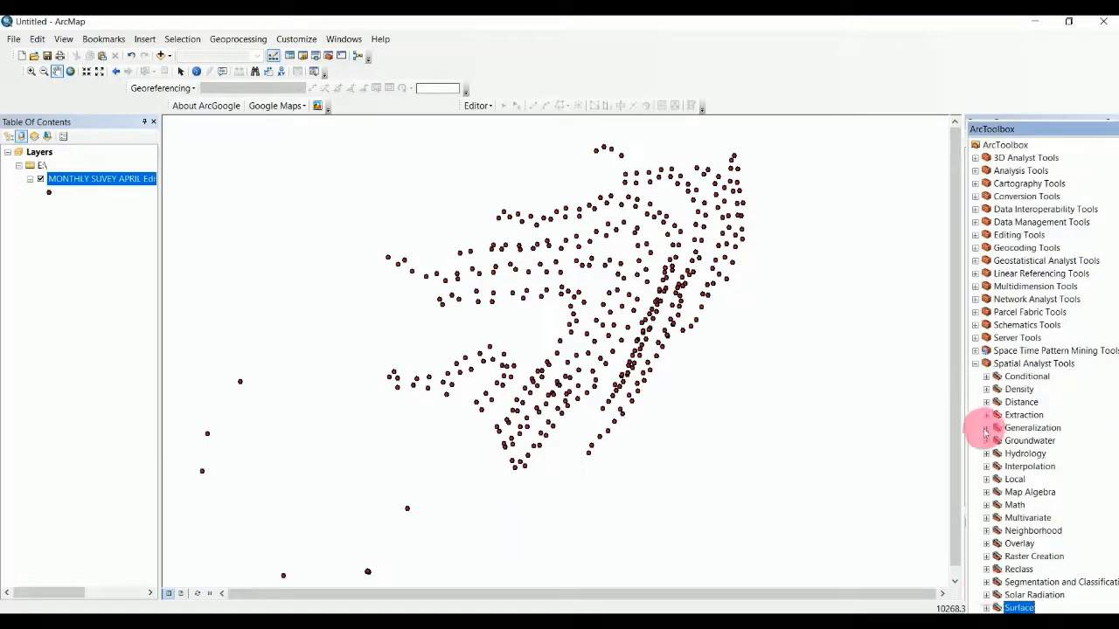
click(979, 365)
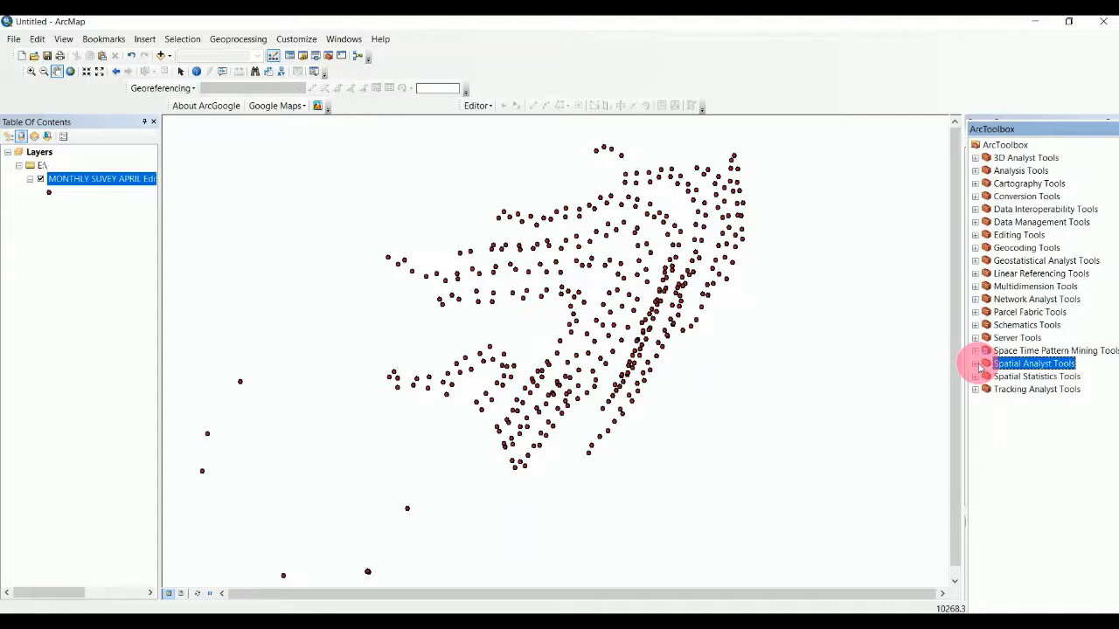
click(977, 365)
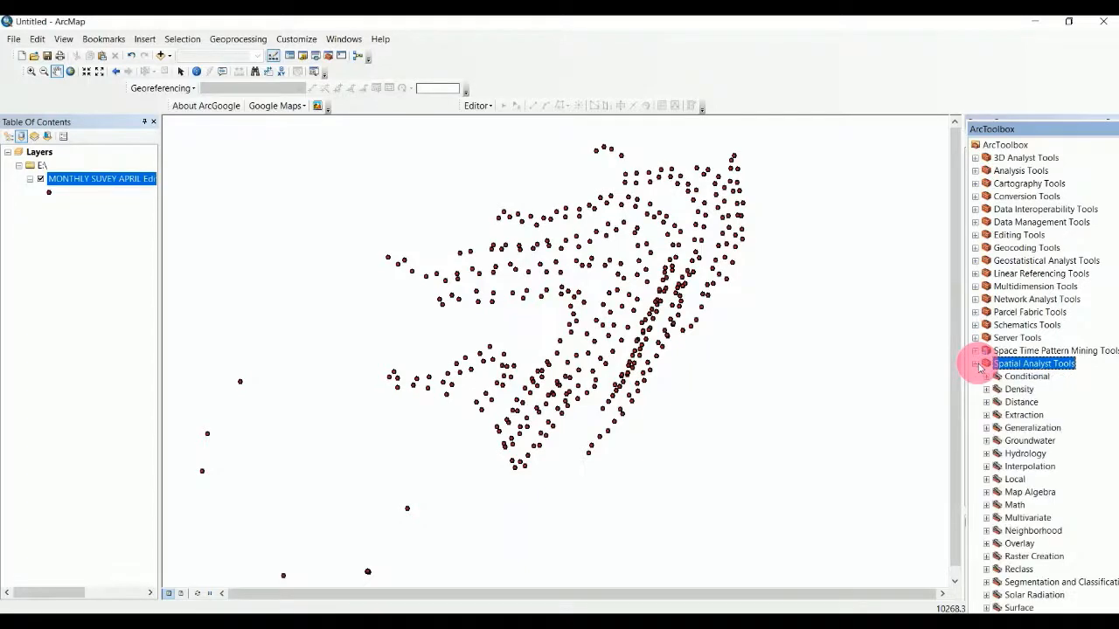
click(986, 467)
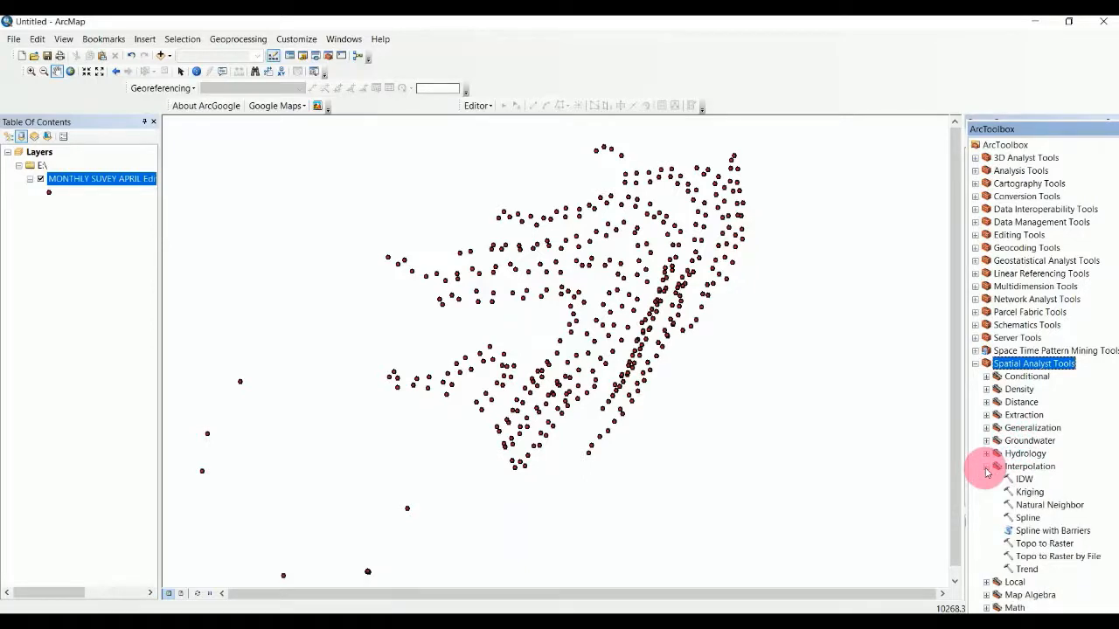
click(1041, 546)
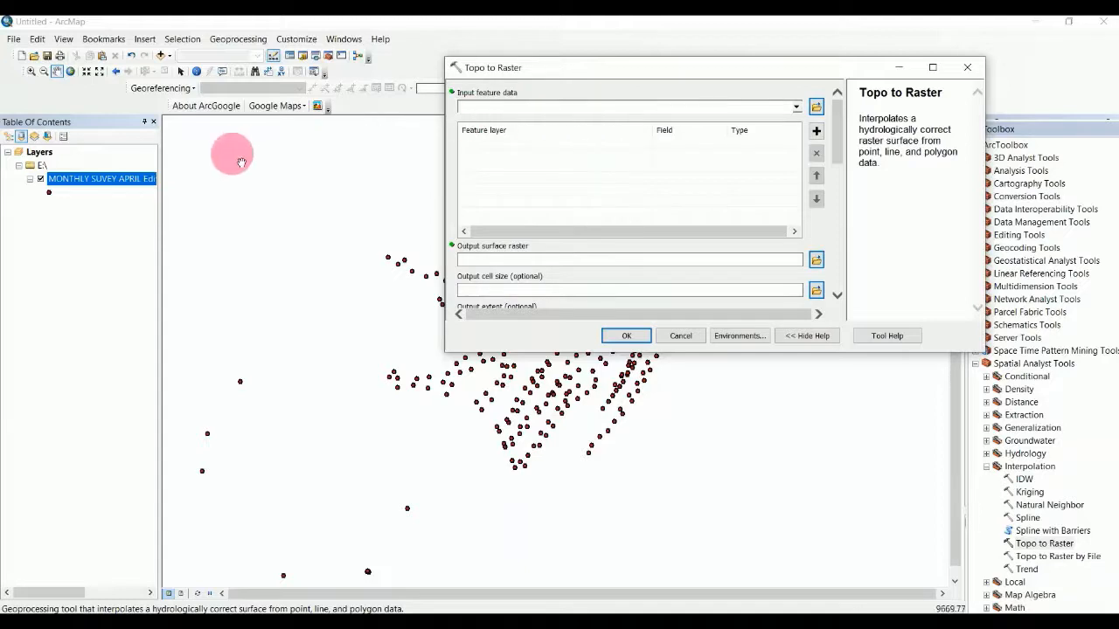
Set the survey point layer as PointElevation input with Field4 as its elevation field.
drag(107, 183, 498, 106)
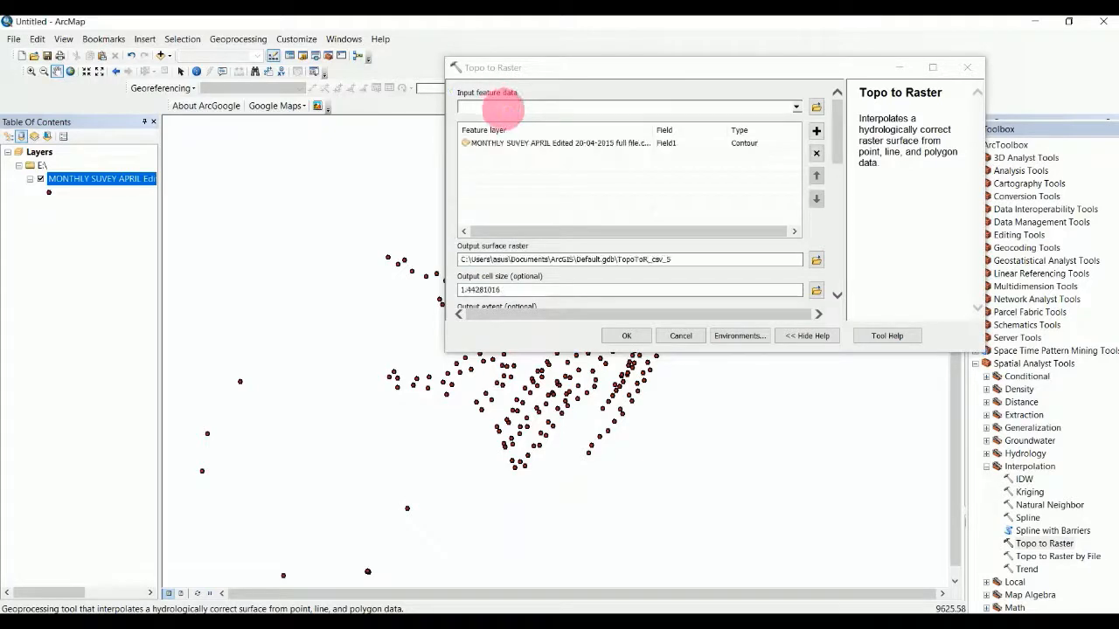
click(526, 147)
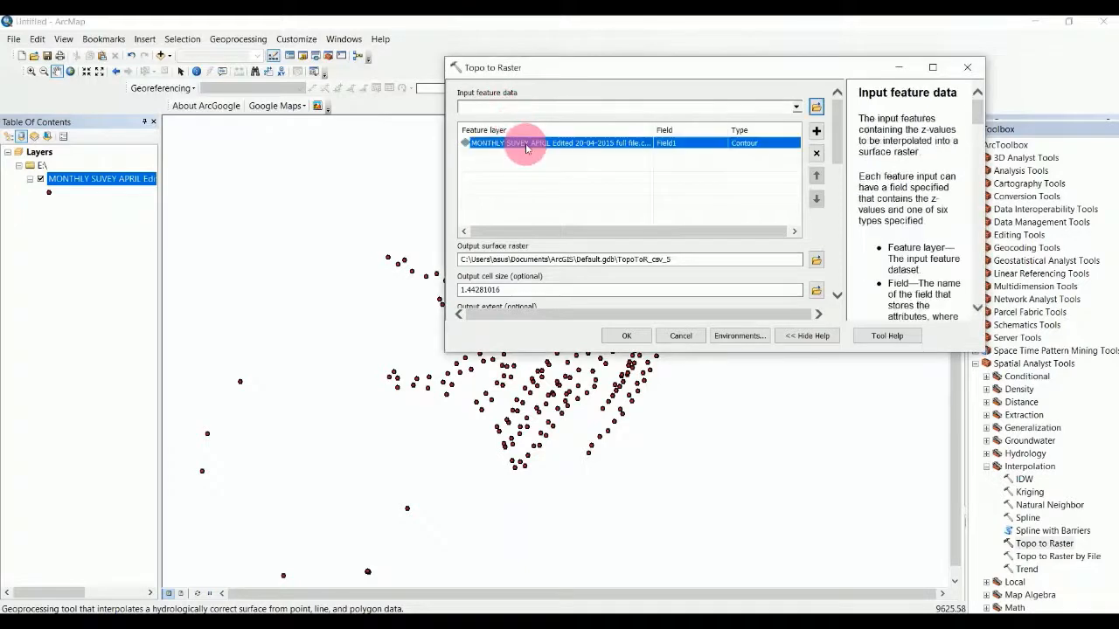
click(687, 144)
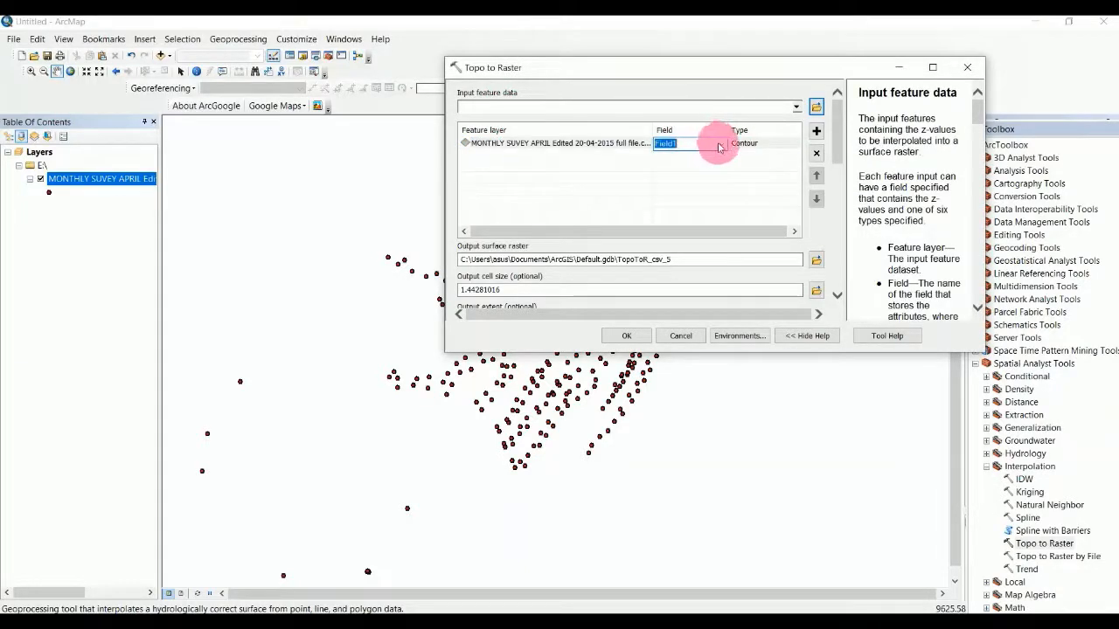
click(718, 146)
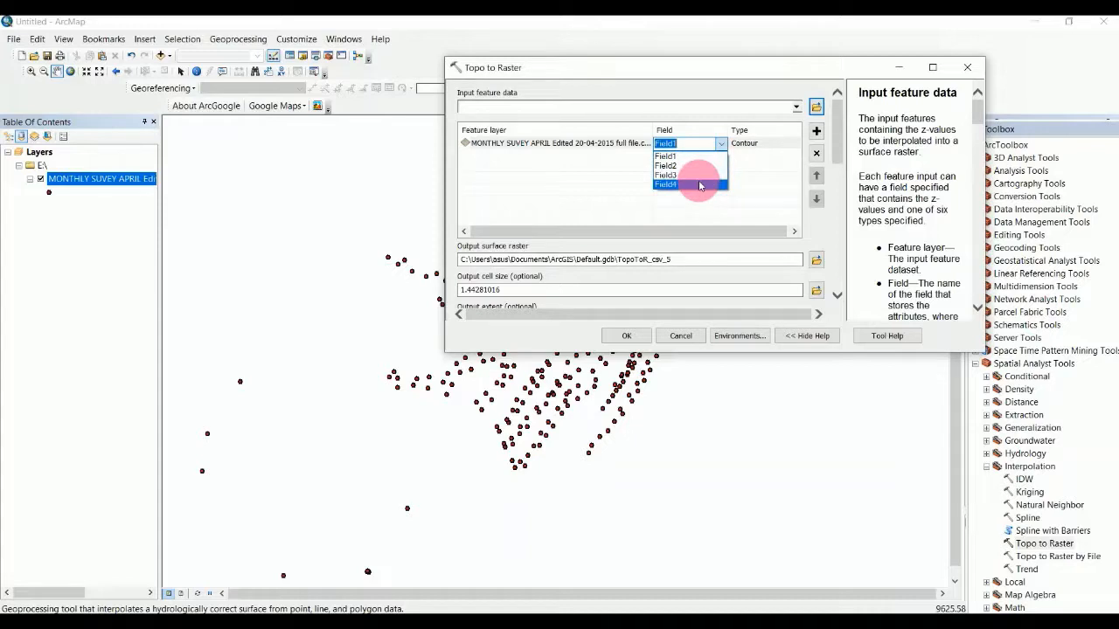
click(699, 184)
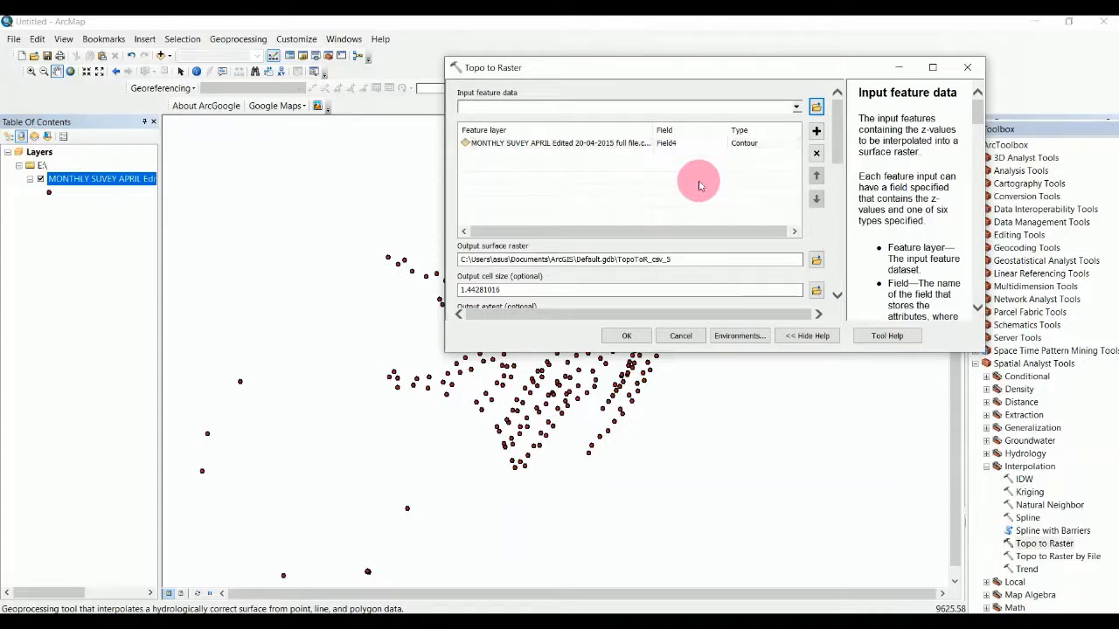
click(757, 142)
click(759, 143)
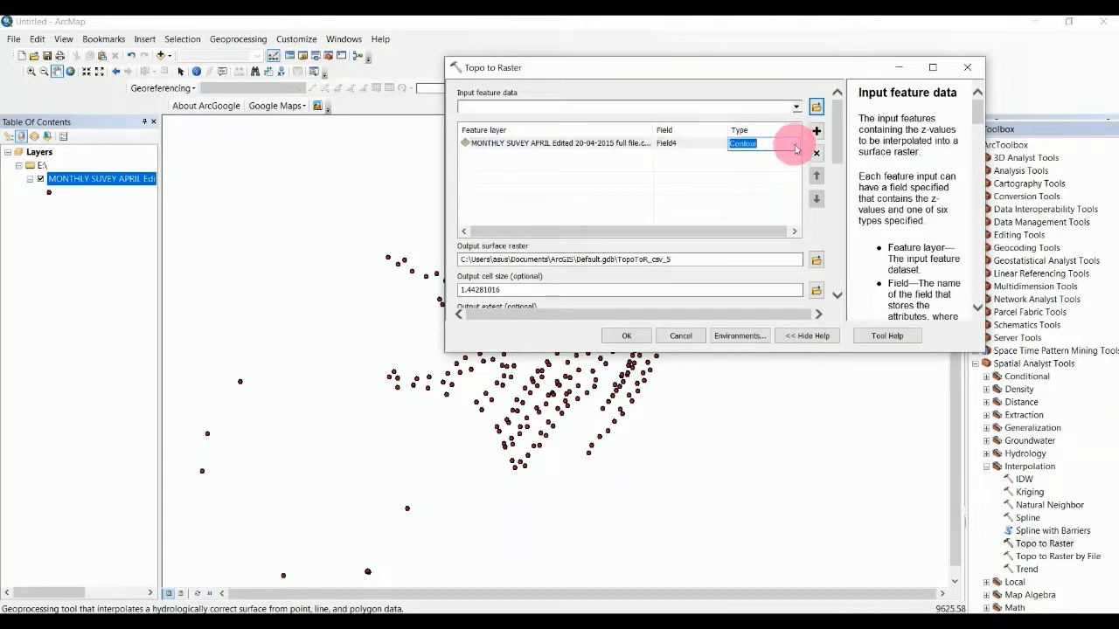
click(796, 147)
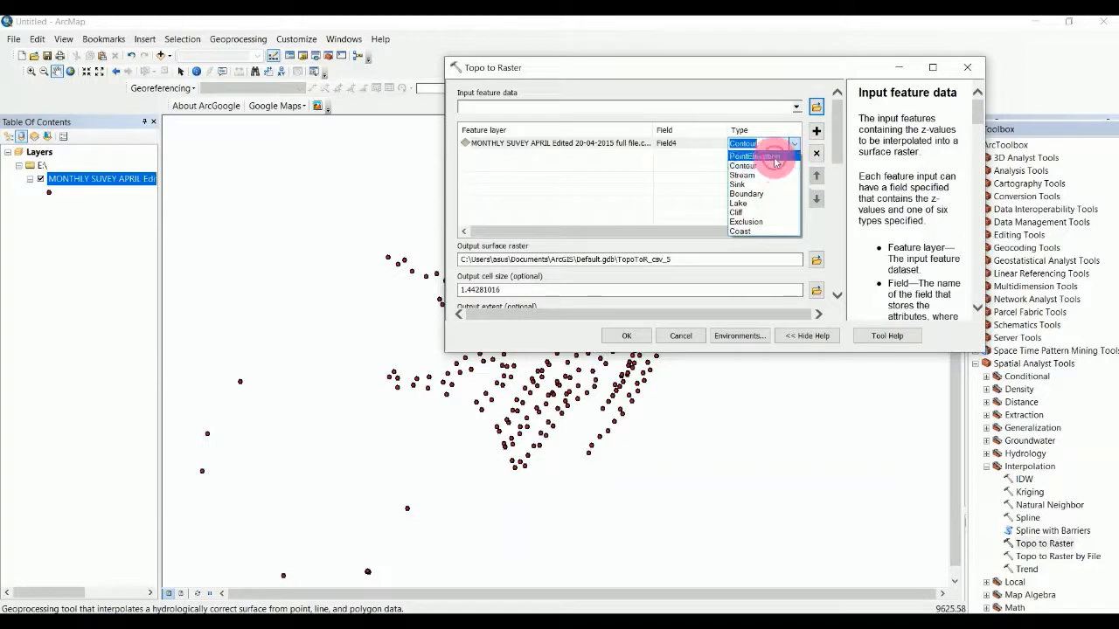
click(774, 157)
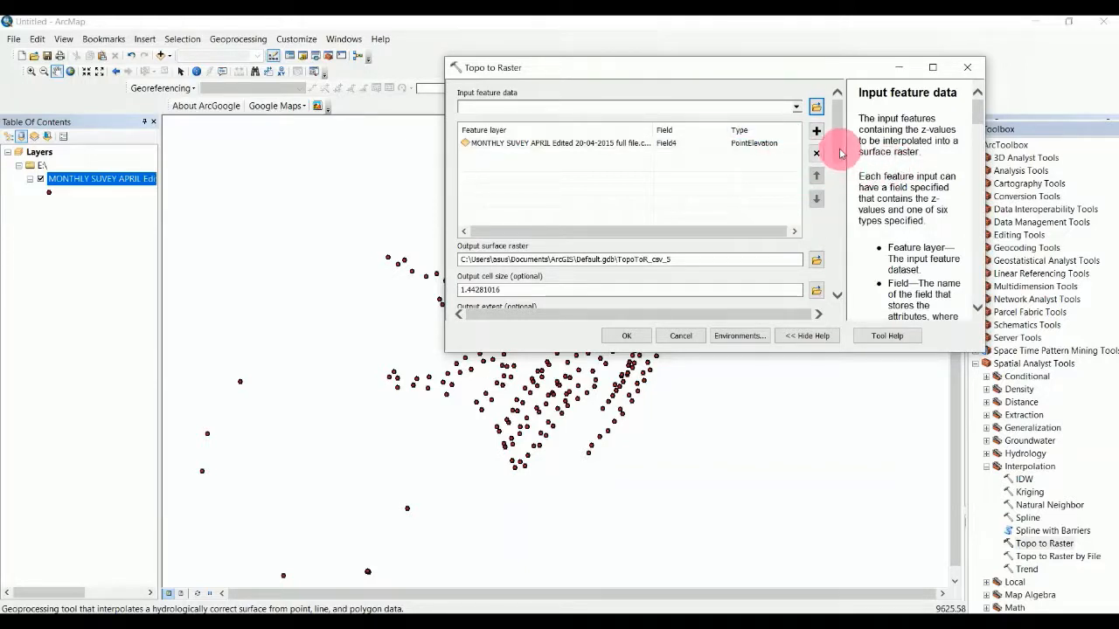
Run Topo to Raster with the output surface raster TopoToR_csv_5.
drag(839, 153, 839, 178)
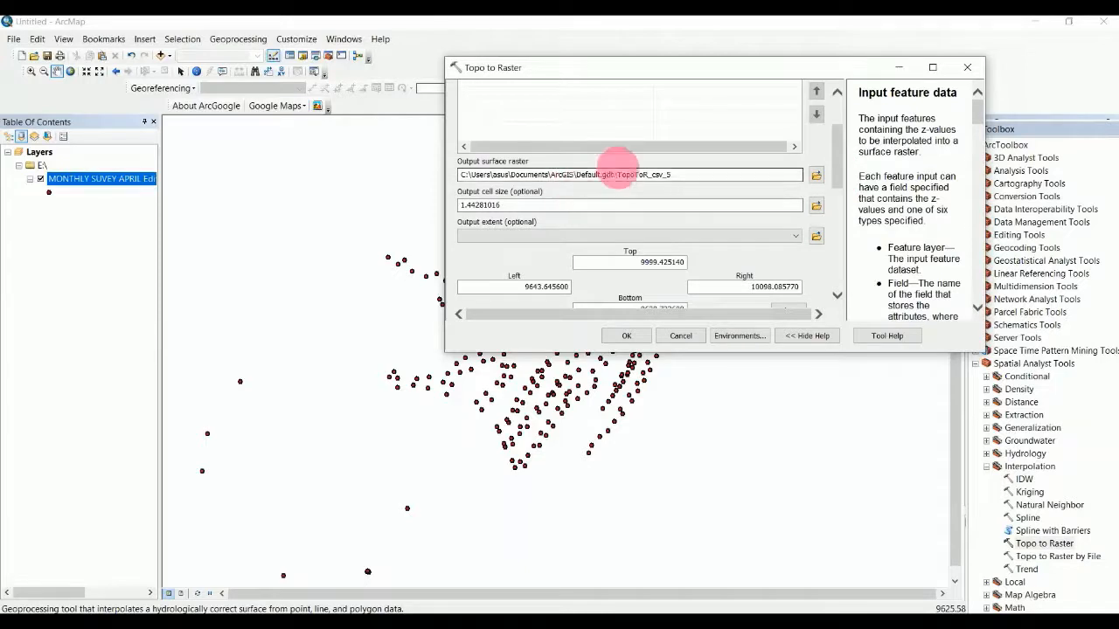
click(699, 174)
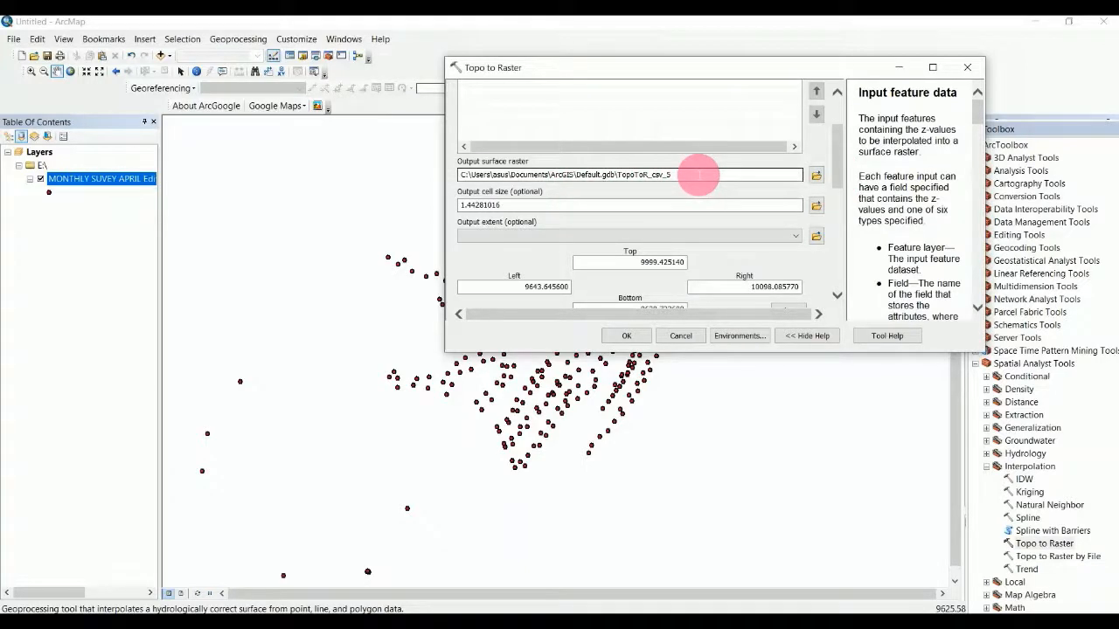
click(623, 338)
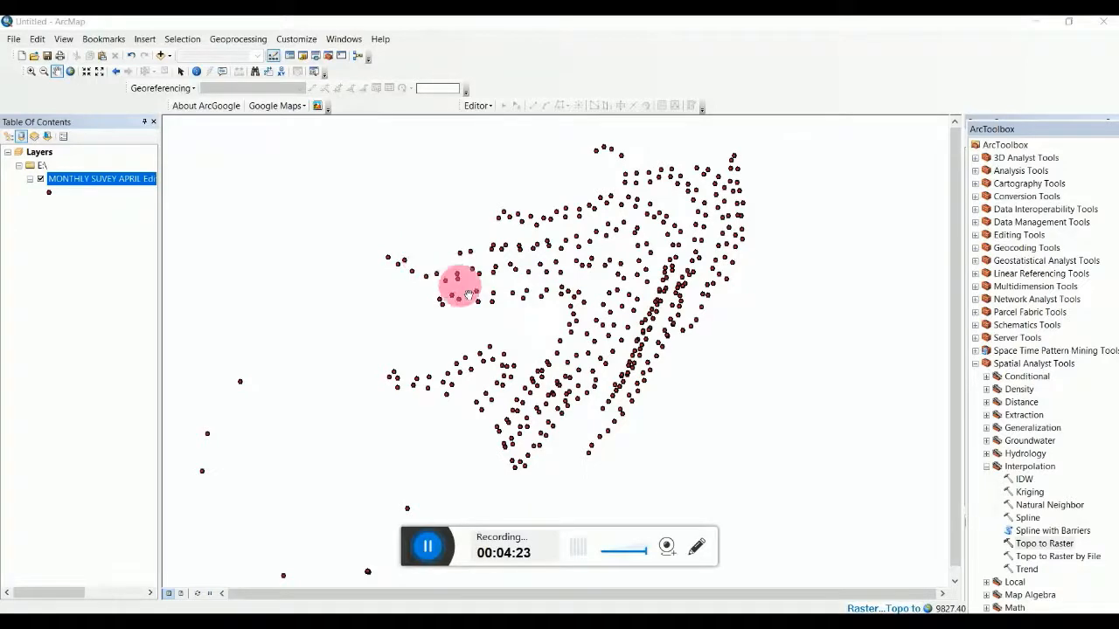
Wait for TopoToR_csv_5 to draw as nine elevation classes from about 577 to 668.
scroll(469, 295, up, 1)
scroll(397, 531, down, 2)
scroll(424, 529, up, 2)
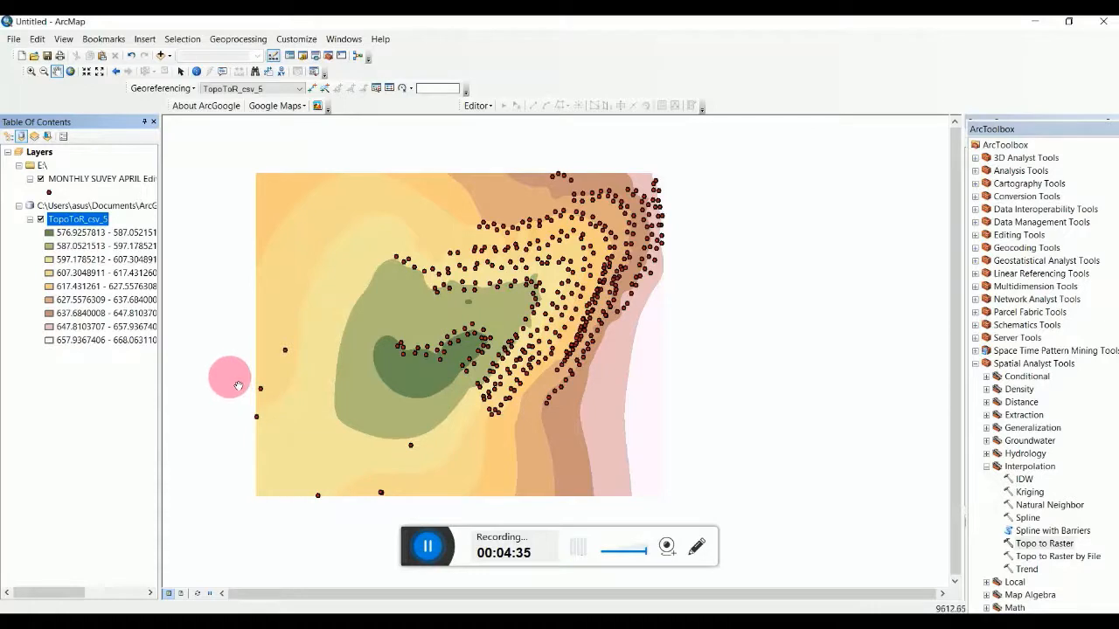
Apply the green-yellow-red colour ramp to TopoToR_csv_5 in its Symbology properties.
right_click(91, 220)
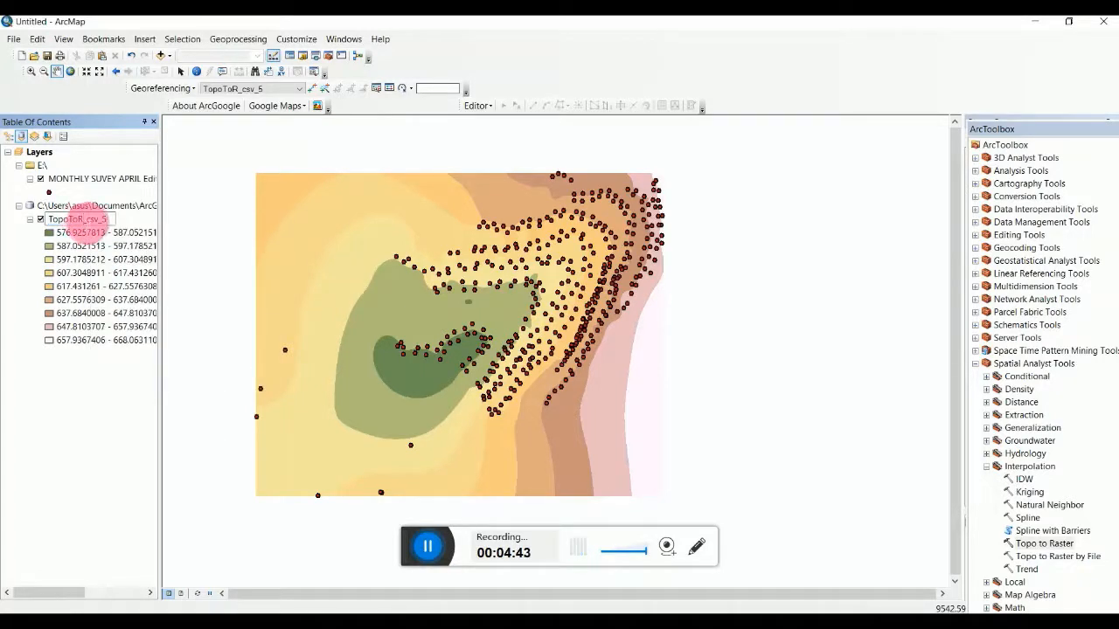
click(87, 219)
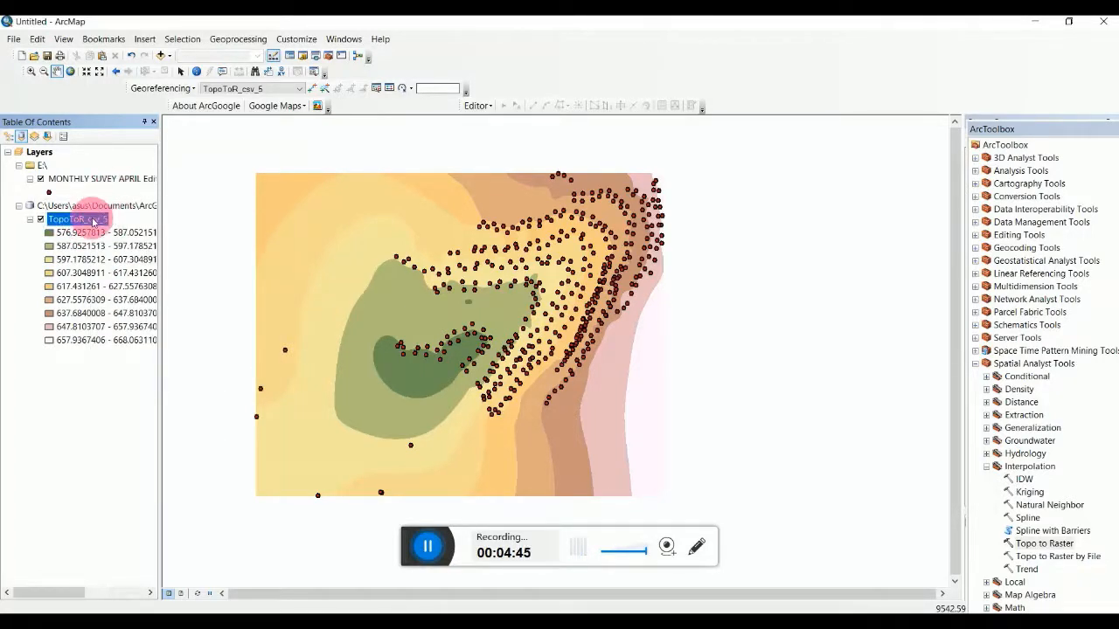
right_click(93, 222)
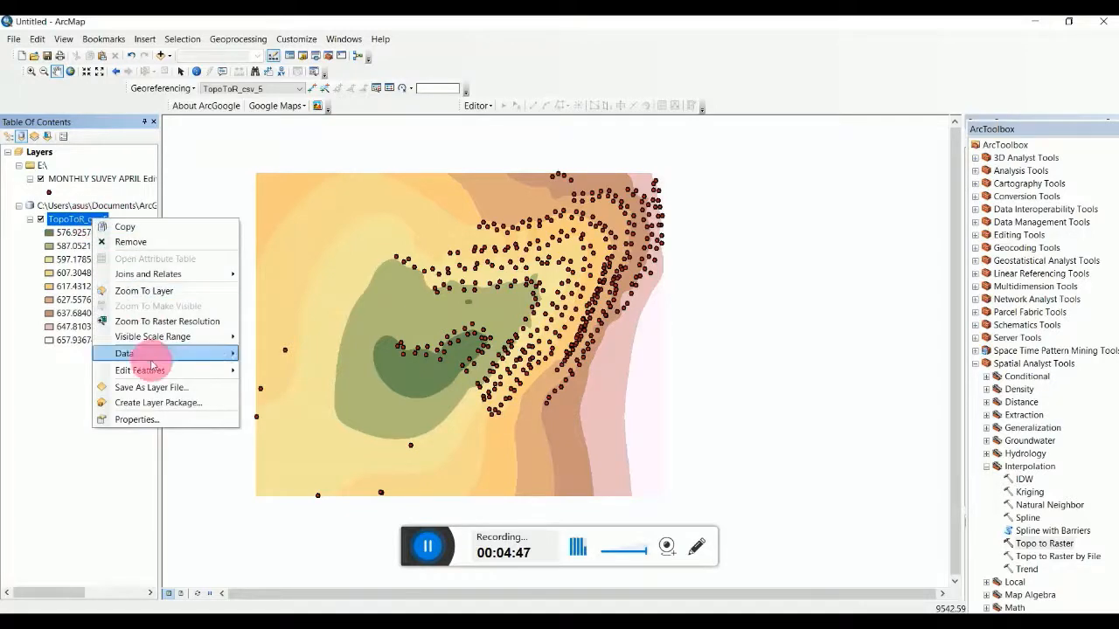
click(153, 422)
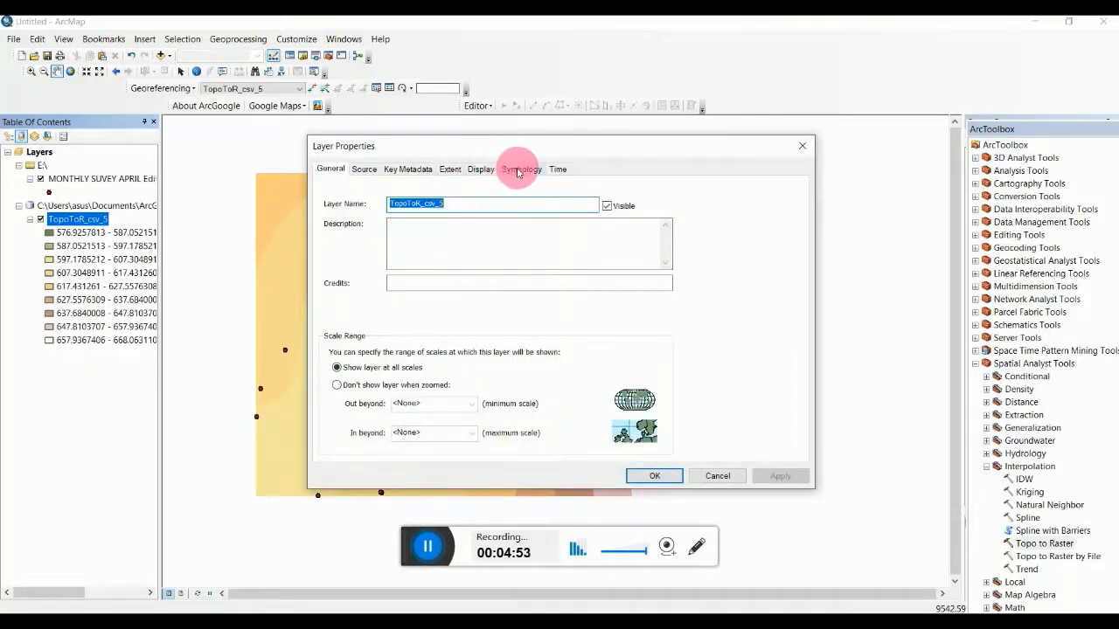
click(518, 172)
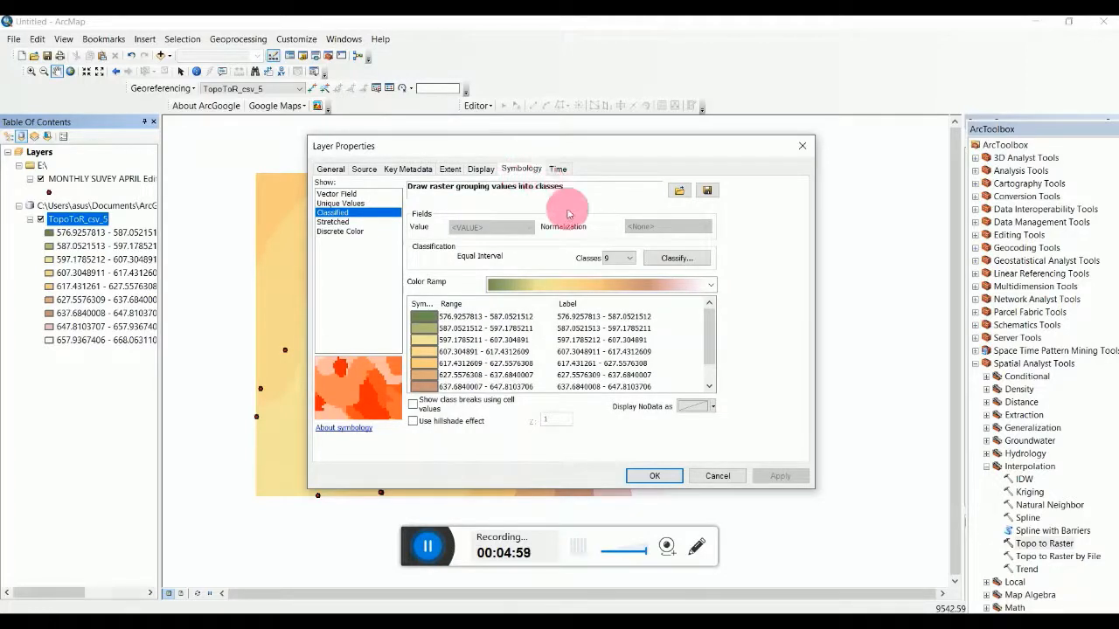
click(714, 286)
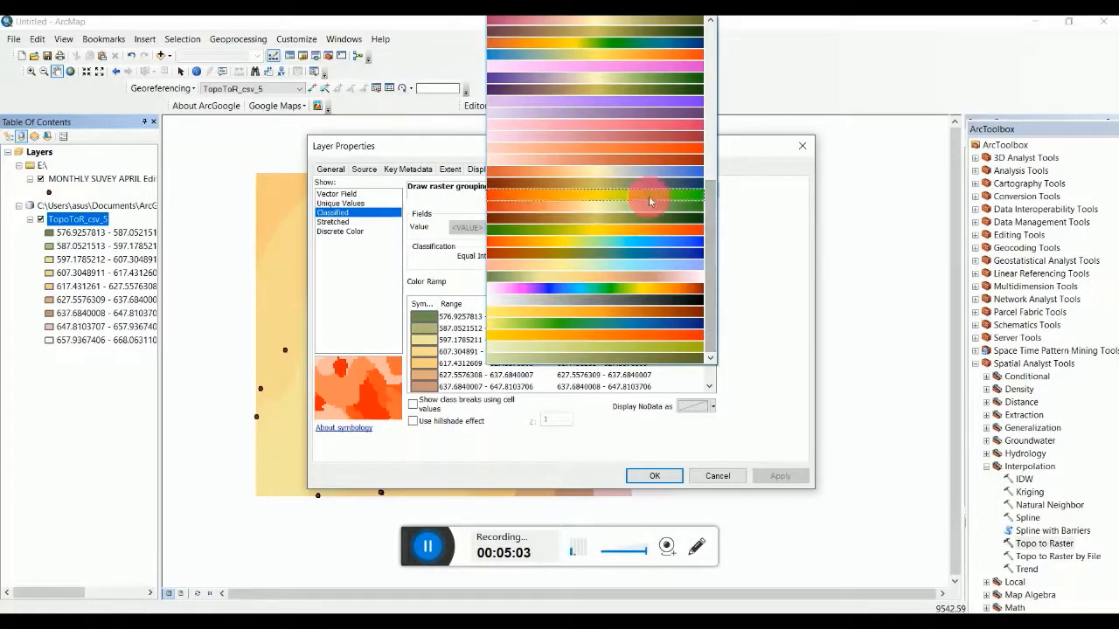
click(604, 228)
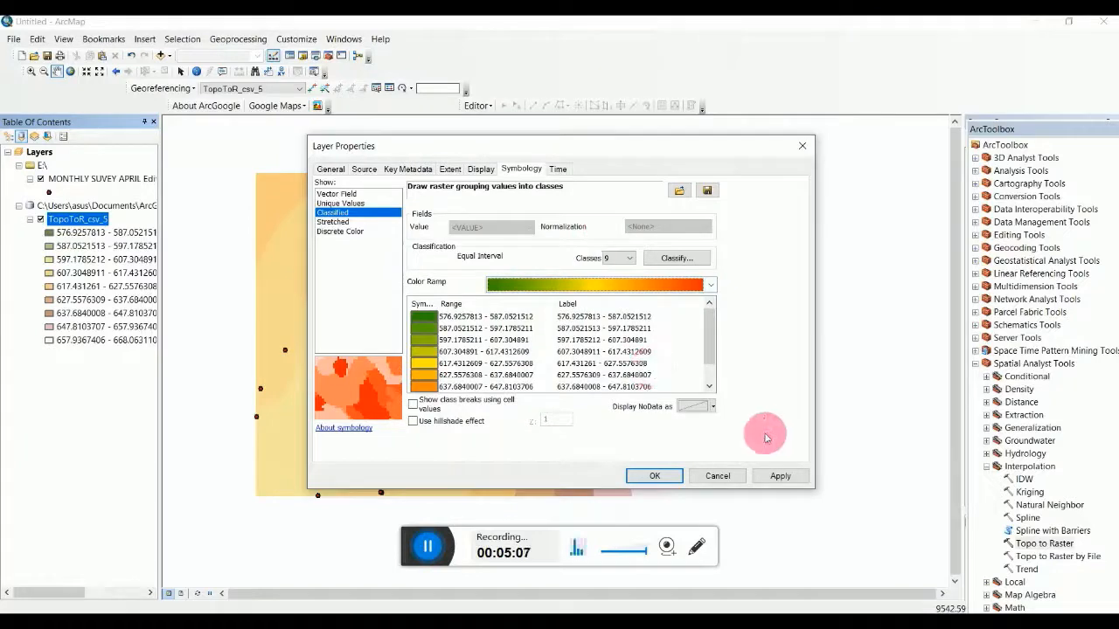
click(779, 477)
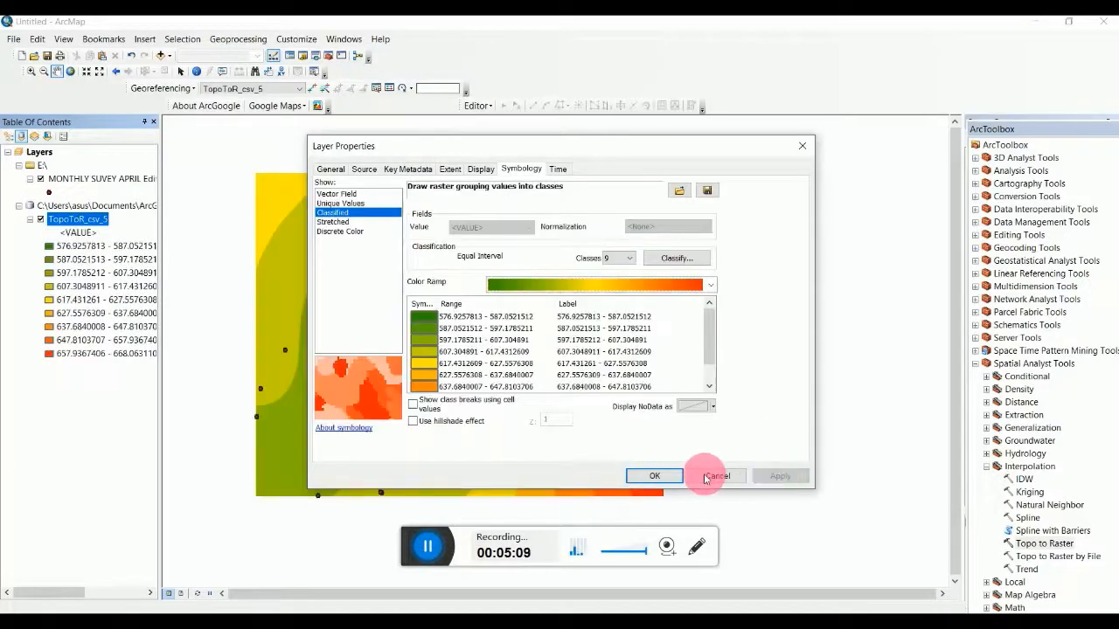
click(655, 476)
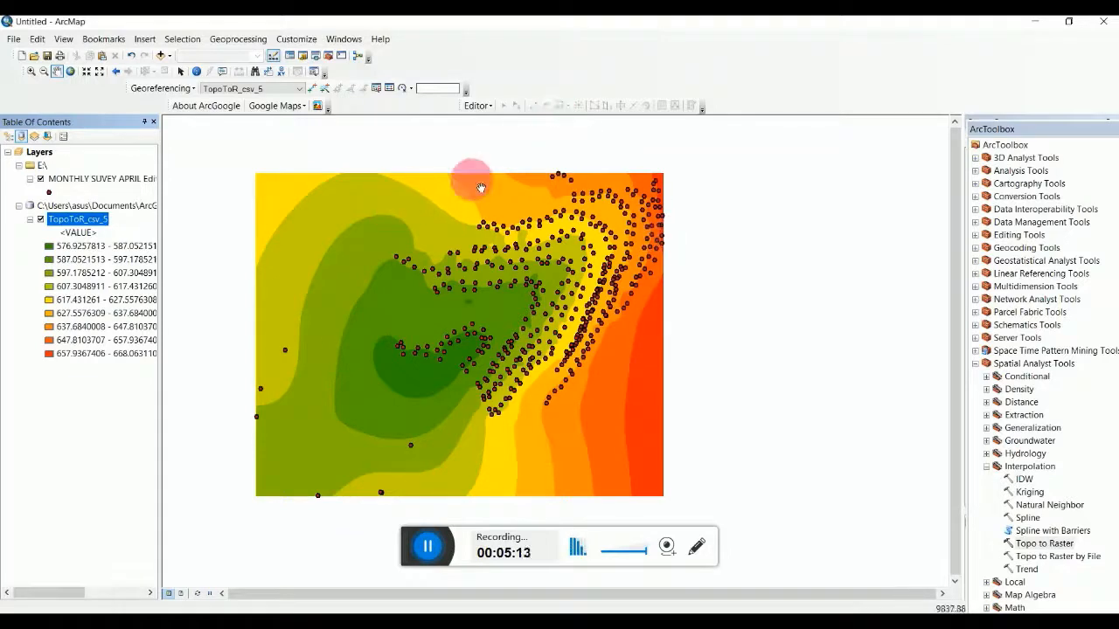
Turn off the MONTHLY SUVEY point layer and collapse the Interpolation toolset.
click(40, 179)
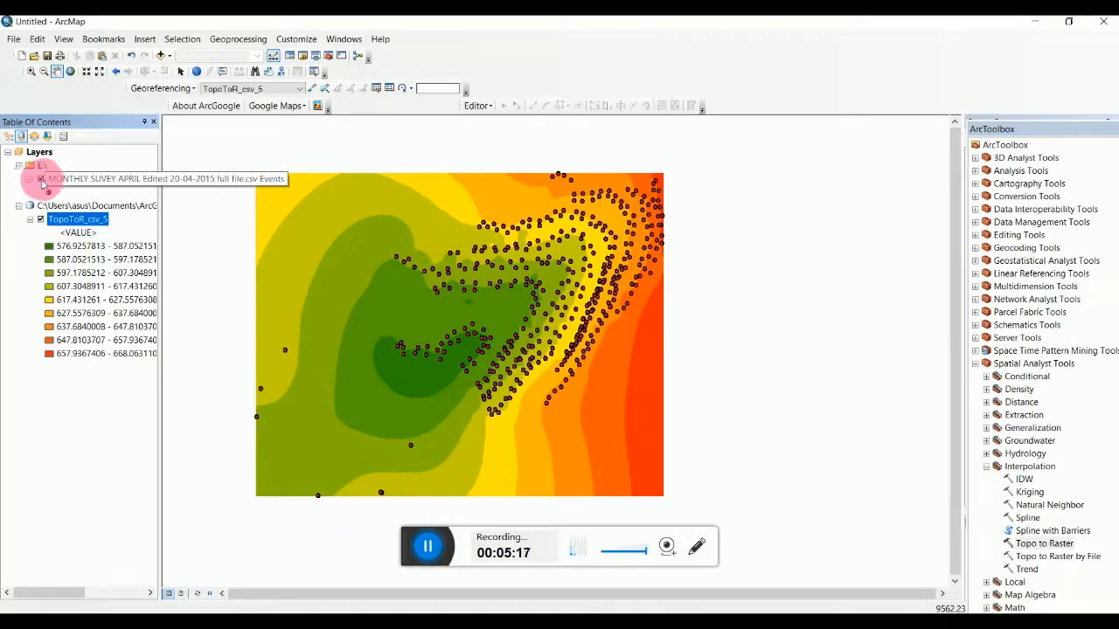
click(41, 180)
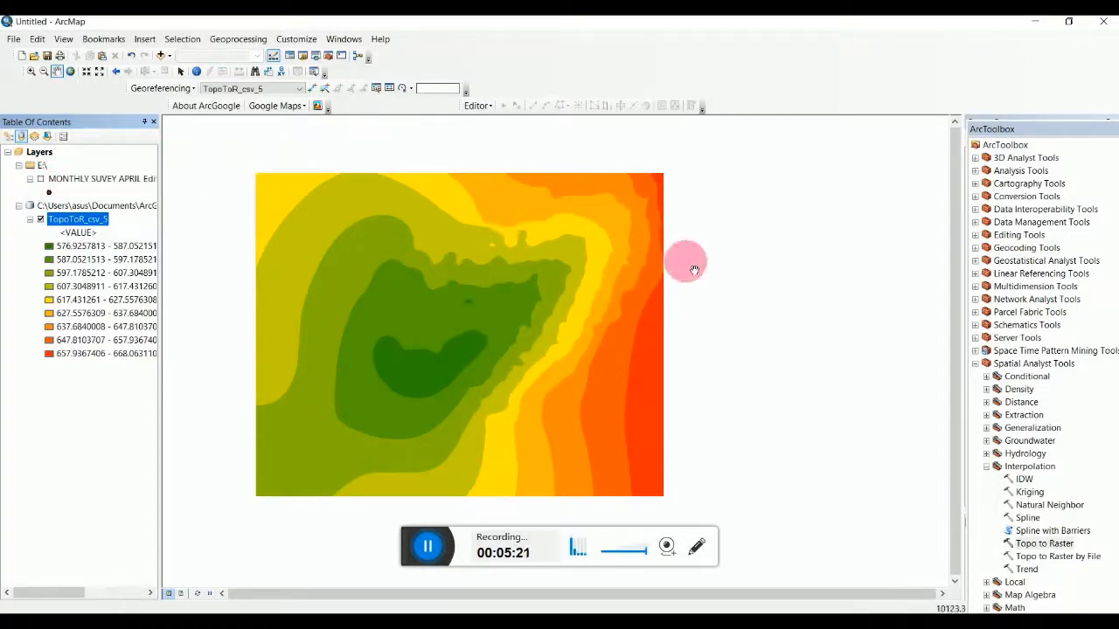
click(988, 467)
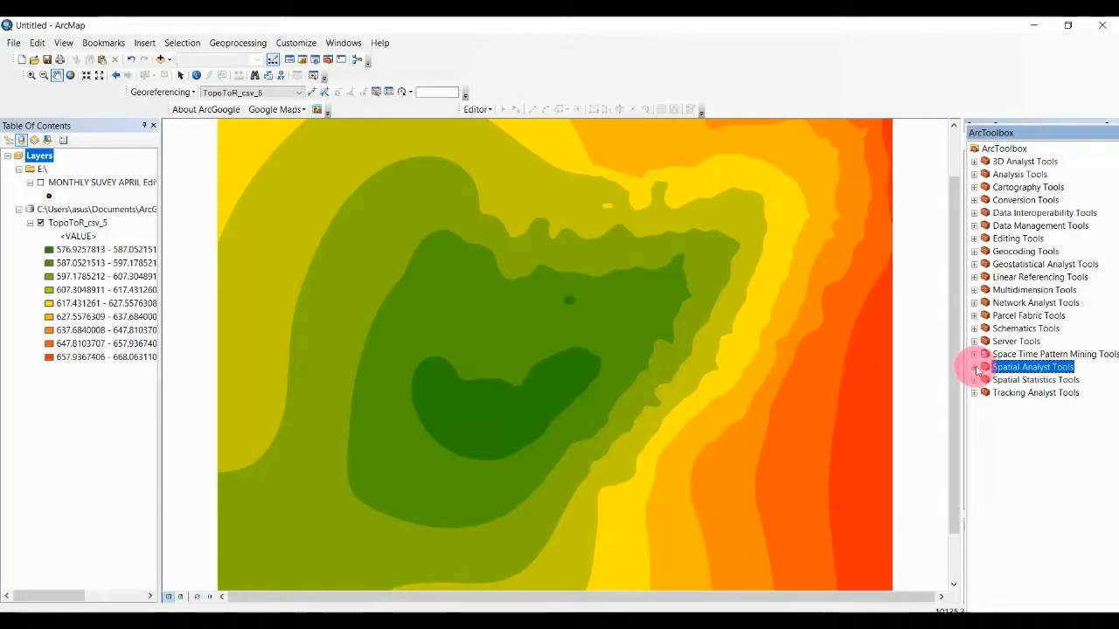
Expand Spatial Analyst Tools > Surface in ArcToolbox and launch the Contour tool.
click(975, 368)
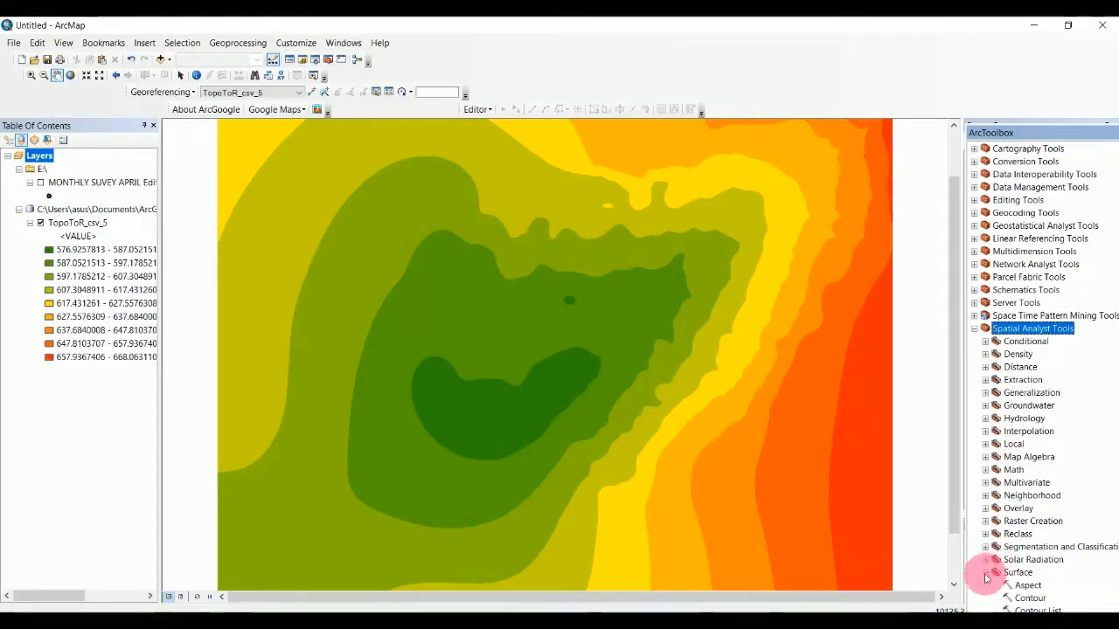
scroll(985, 578, up, 1)
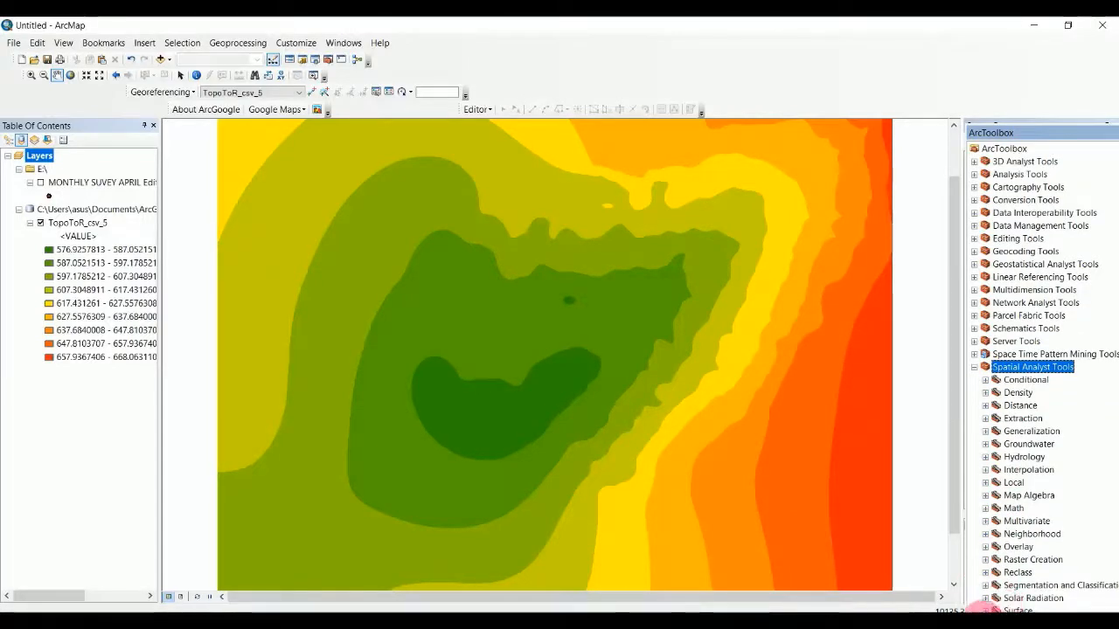
click(985, 609)
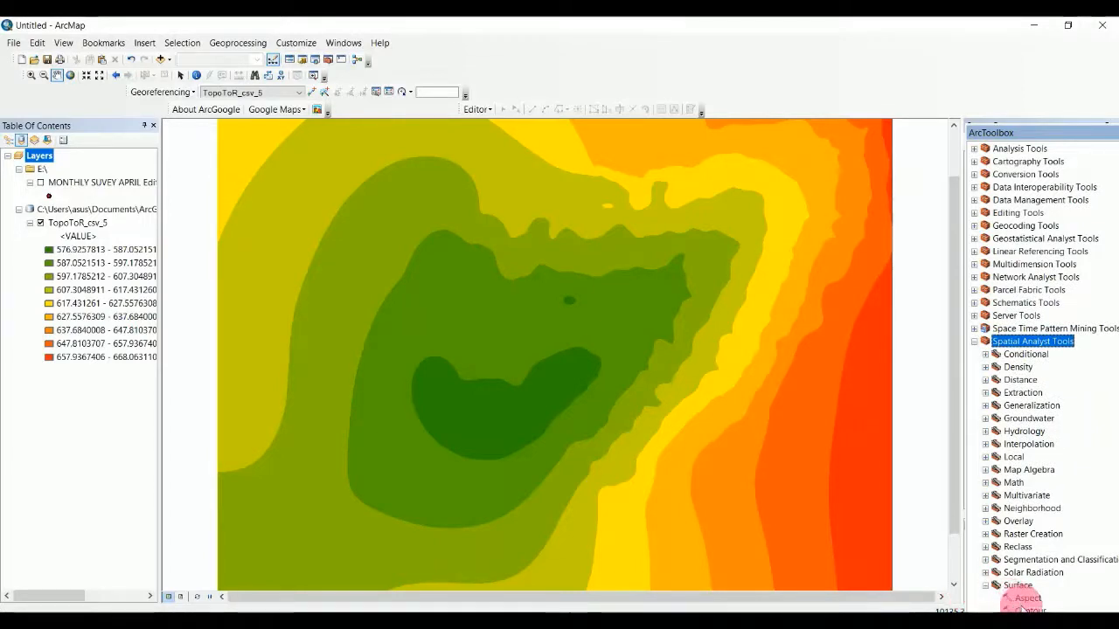
double_click(1030, 610)
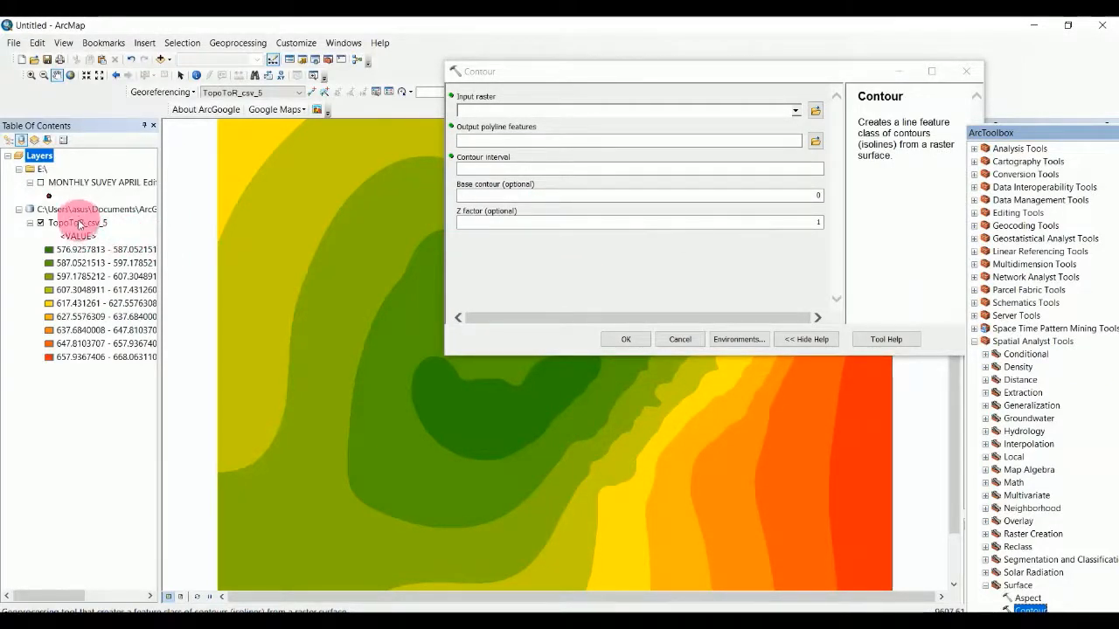
Generate Contour_TopoToR3 from TopoToR_csv_5 with a contour interval of 5.
drag(79, 225, 487, 109)
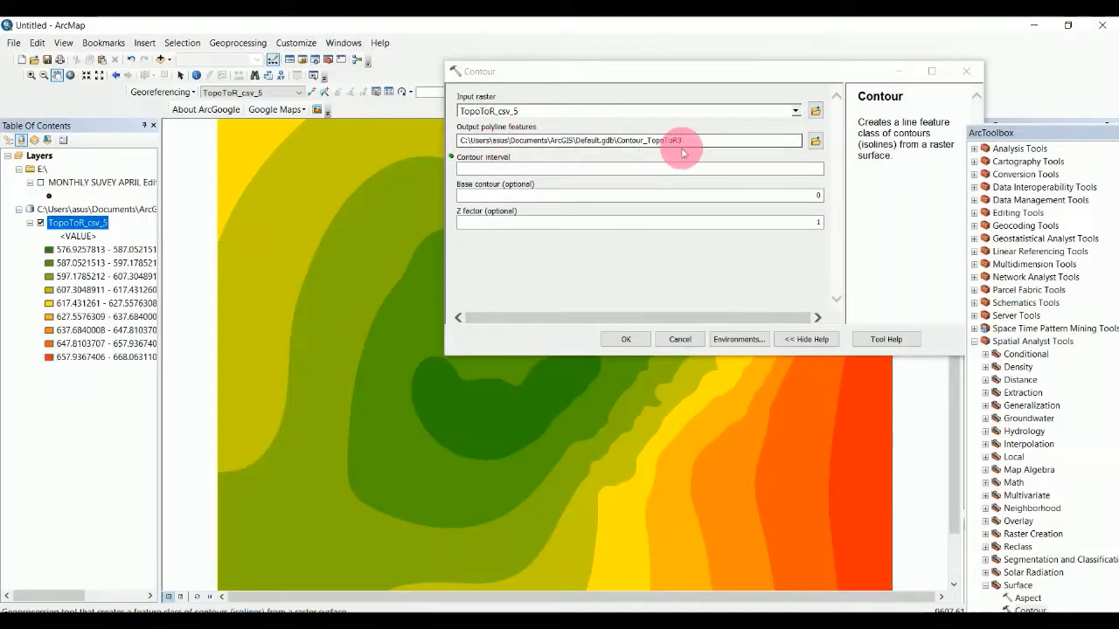
click(631, 170)
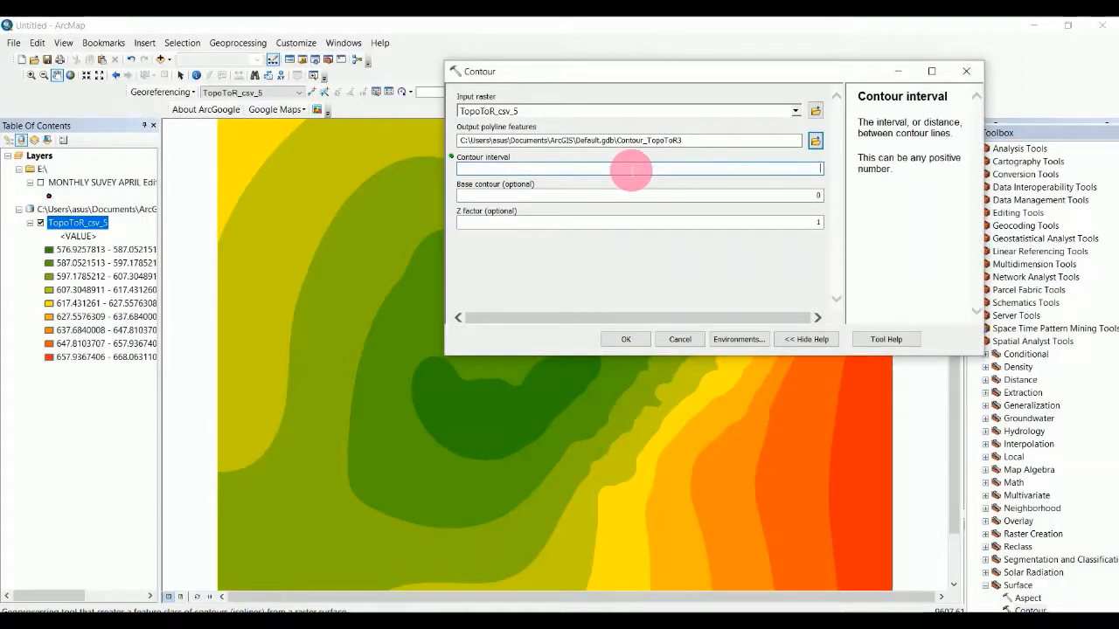
text(5)
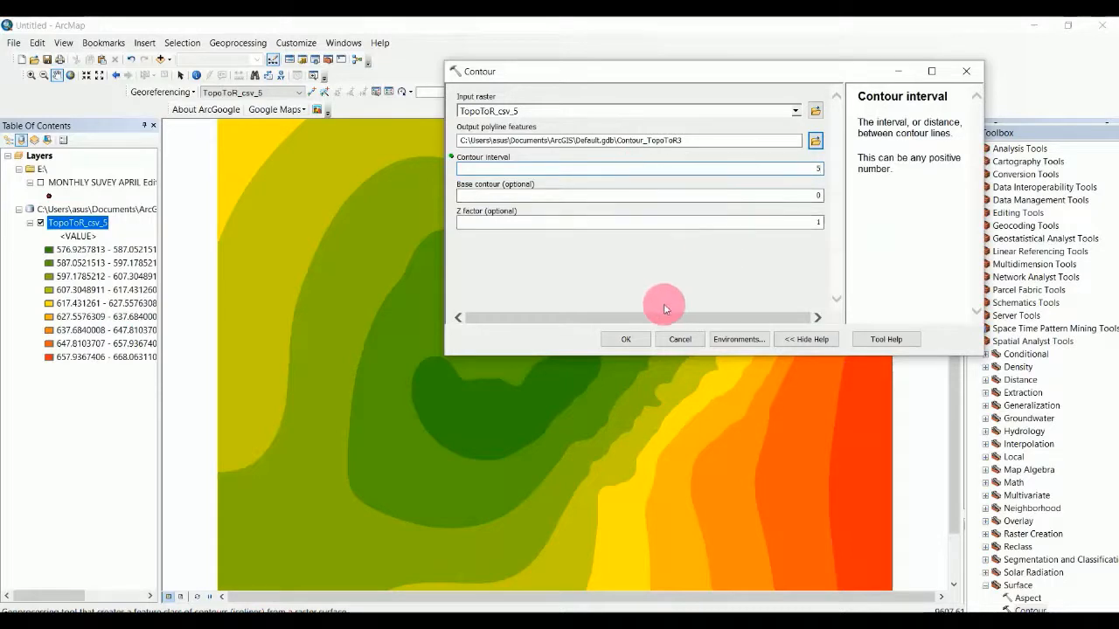
click(627, 339)
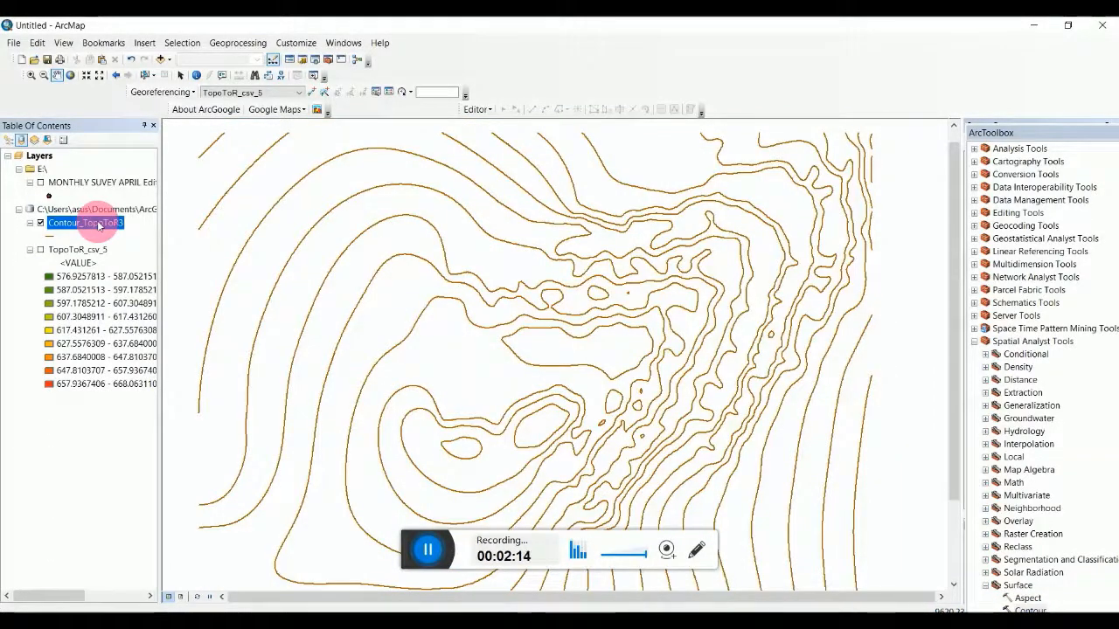
Open the Properties of the Contour_TopoToR3 layer from its context menu.
right_click(99, 225)
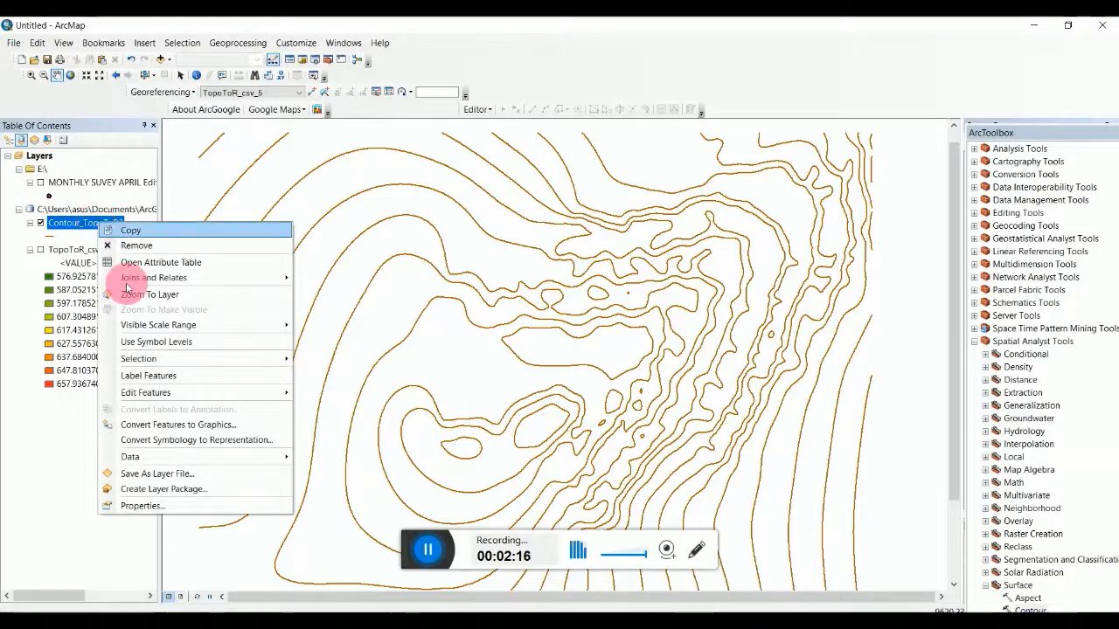
click(142, 505)
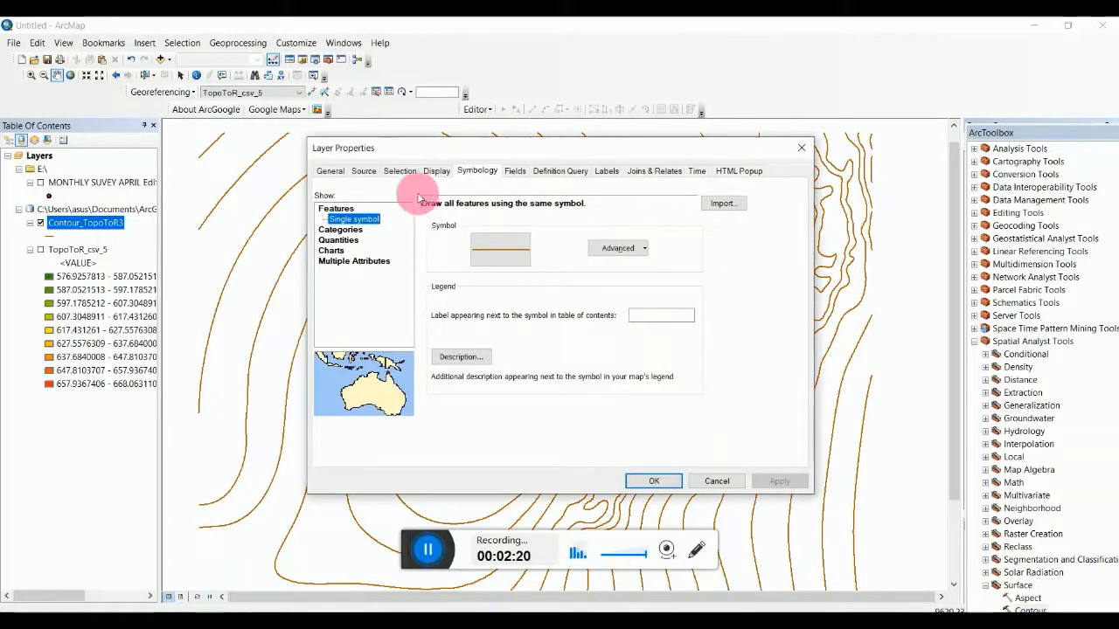
Label Contour_TopoToR3 with the Contour field in bold Arial 8 text and apply the settings.
click(610, 172)
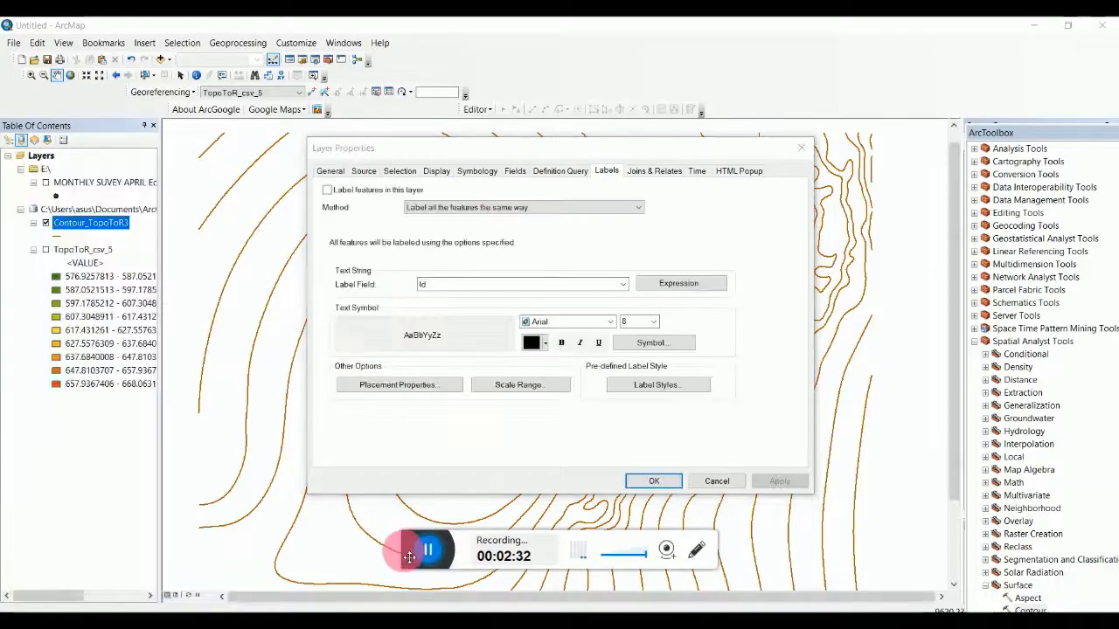
click(295, 472)
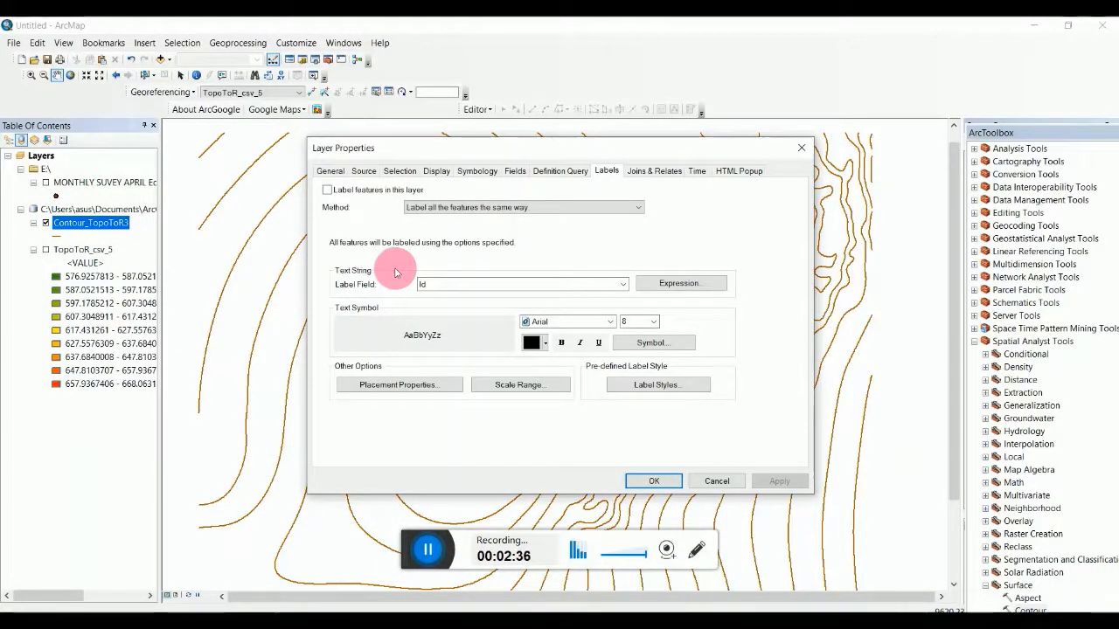
click(622, 284)
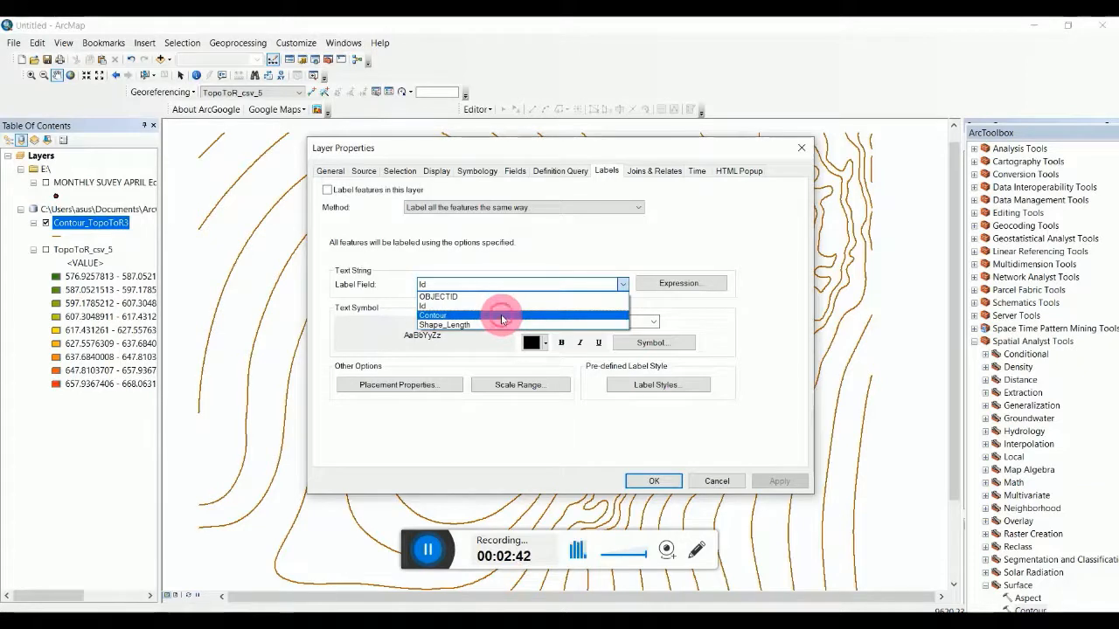
click(502, 316)
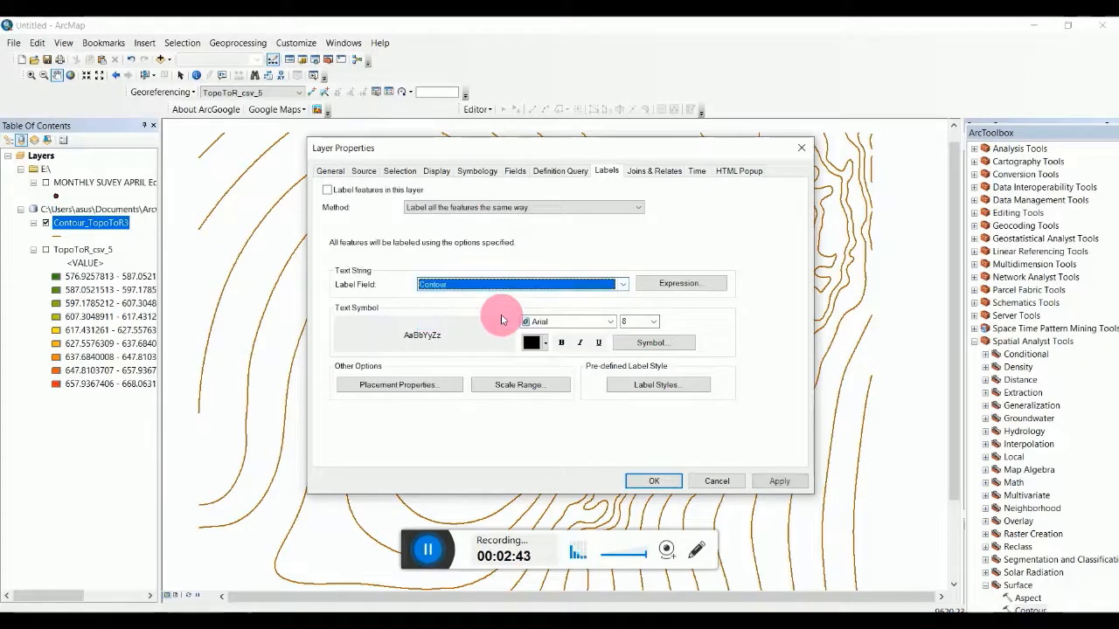
click(562, 344)
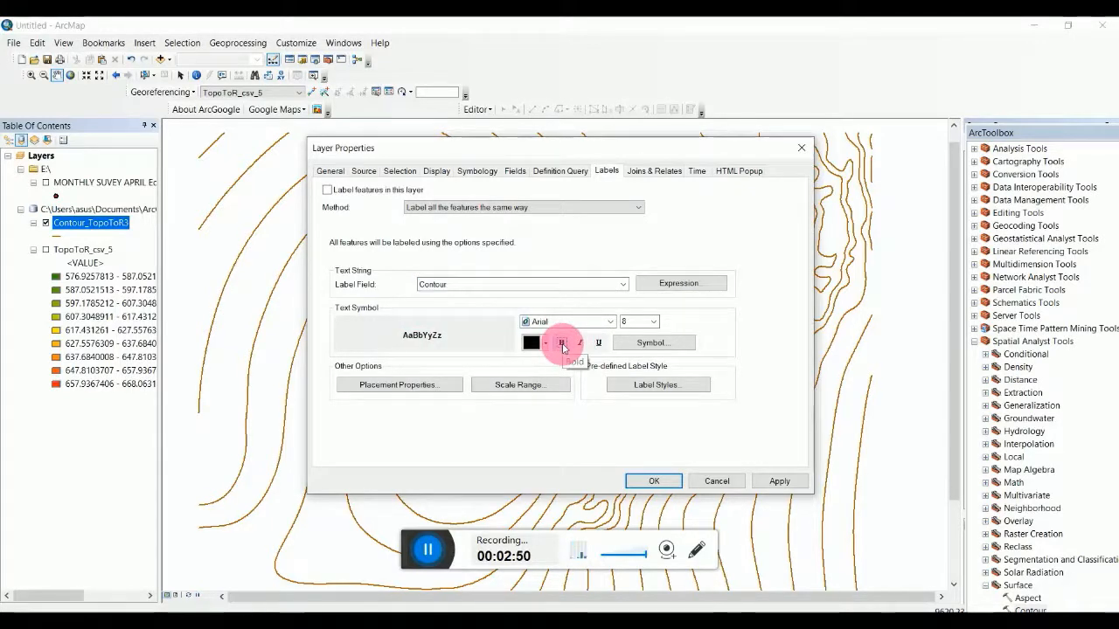
click(781, 482)
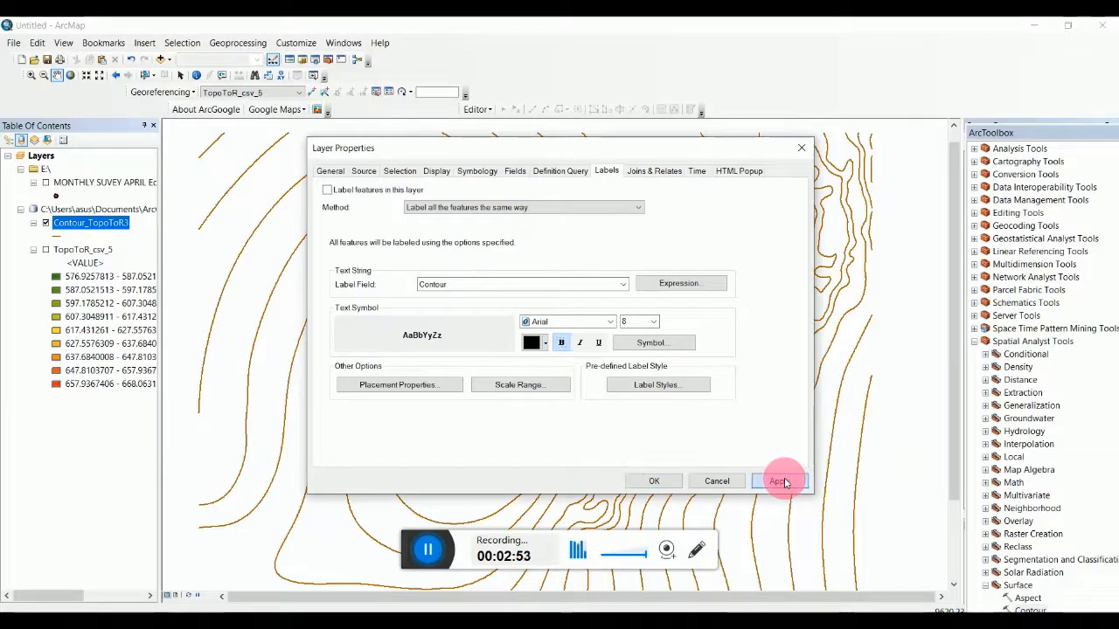
click(655, 482)
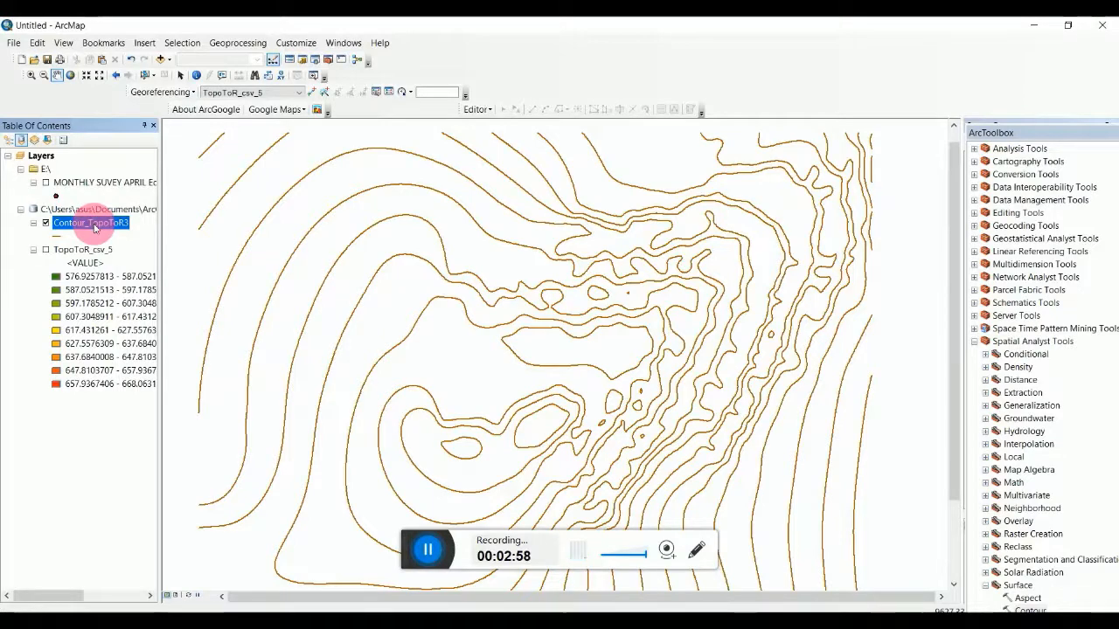
Keep the Contour_TopoToR3 layer name unchanged and turn on Label Features to show elevation labels.
click(92, 224)
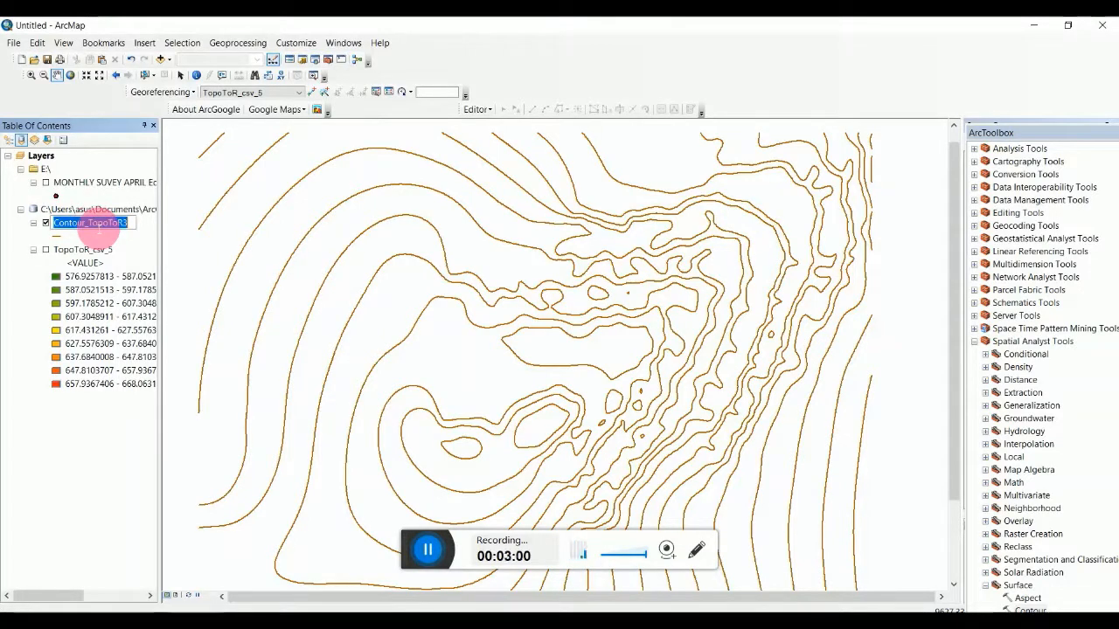
right_click(91, 224)
click(39, 220)
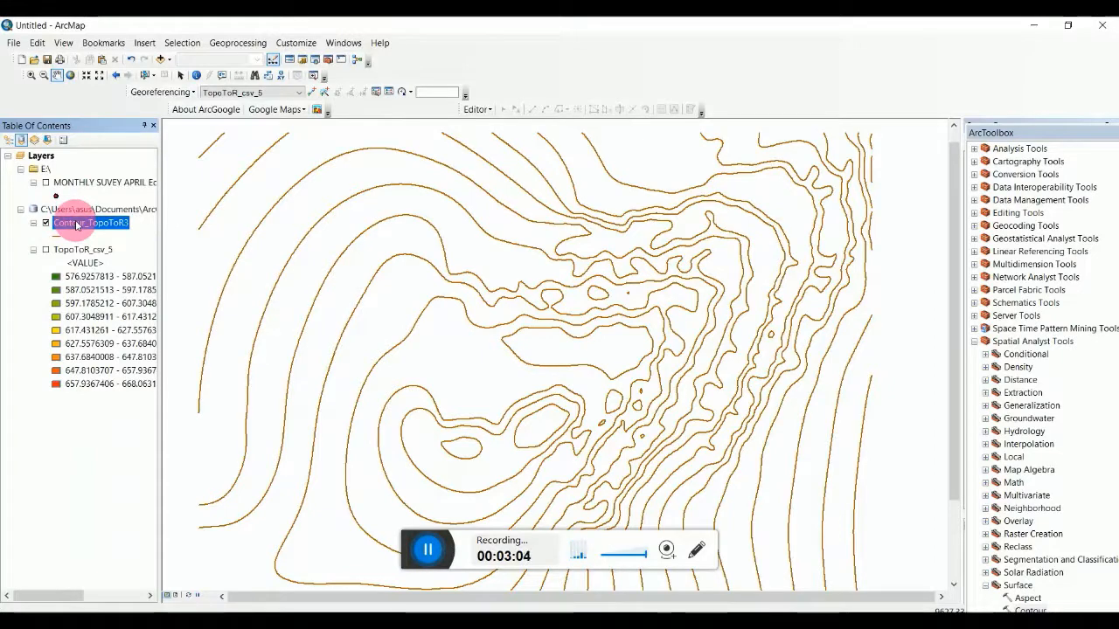
click(77, 225)
click(83, 200)
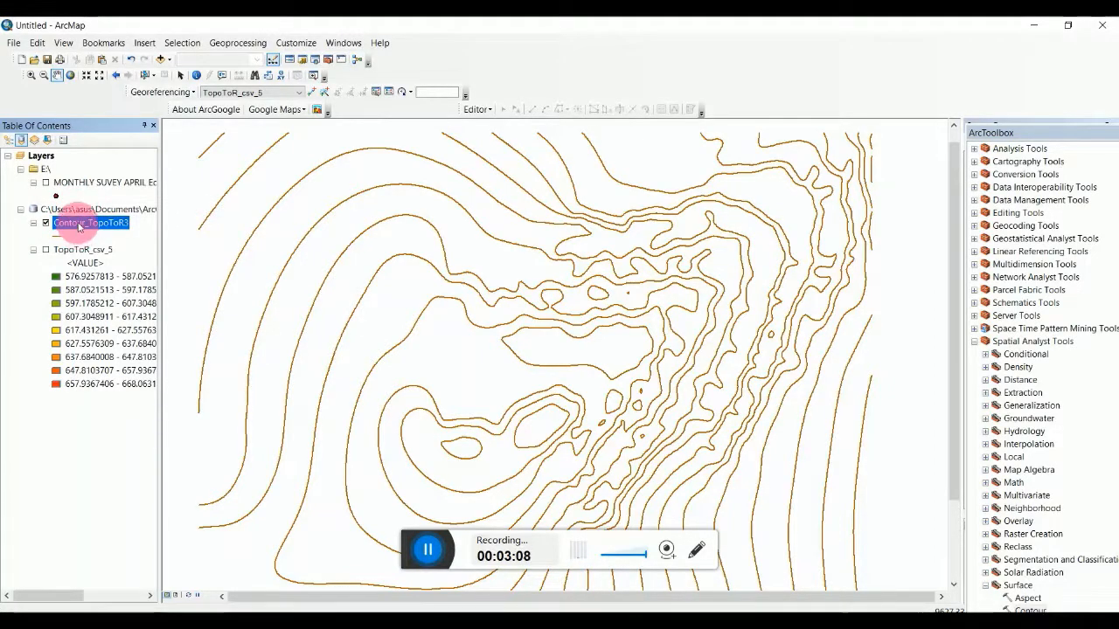
right_click(79, 229)
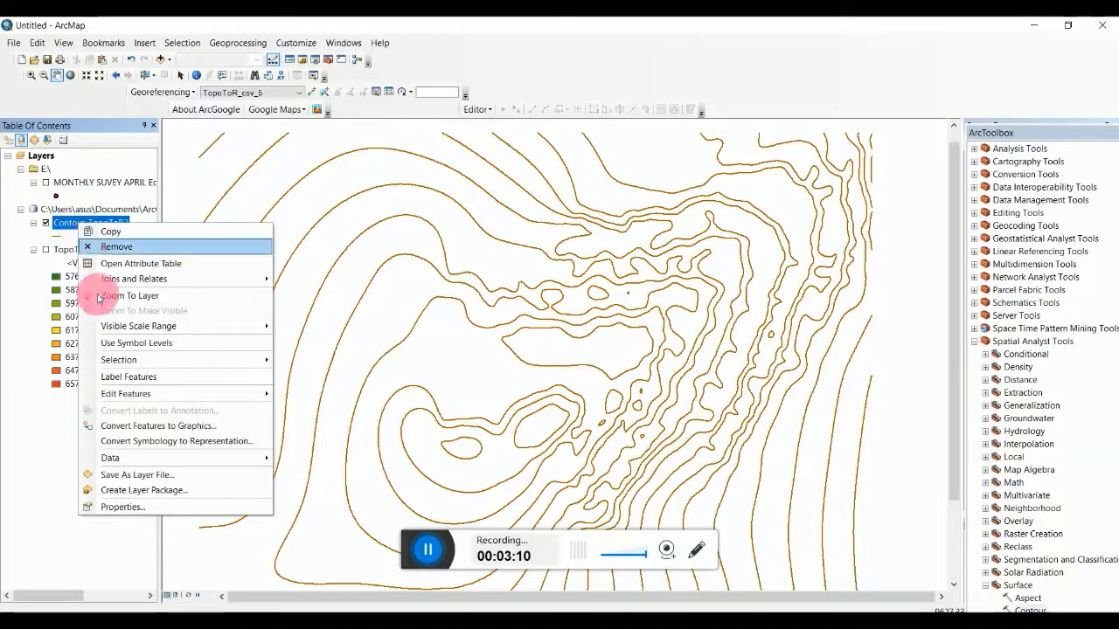
click(129, 377)
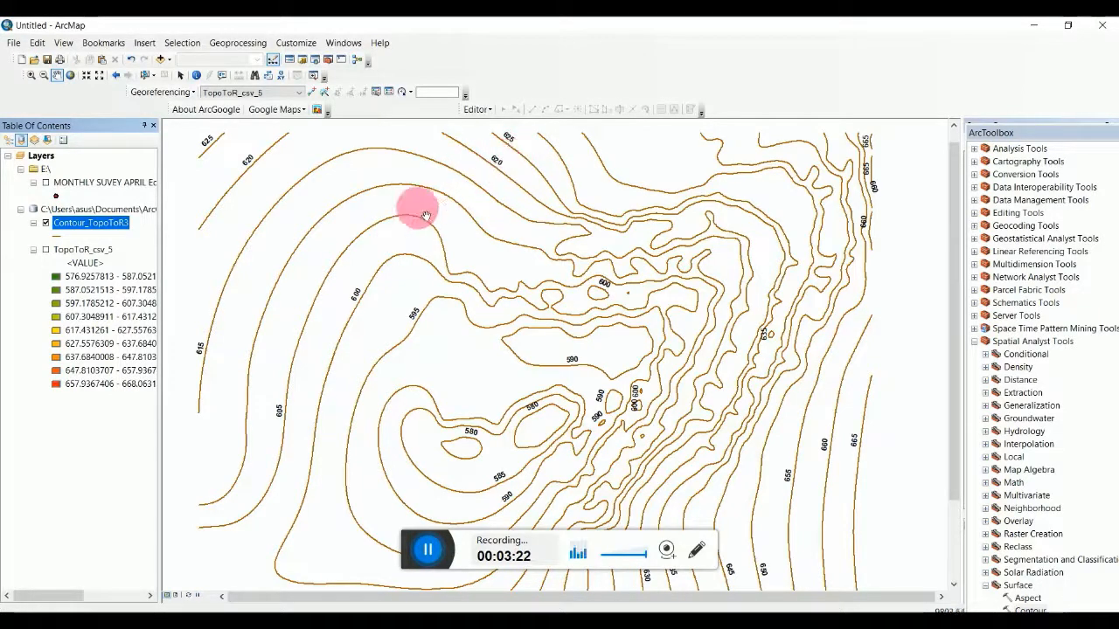
Zoom in five fixed steps on the centre of the contour map.
click(86, 77)
click(86, 77)
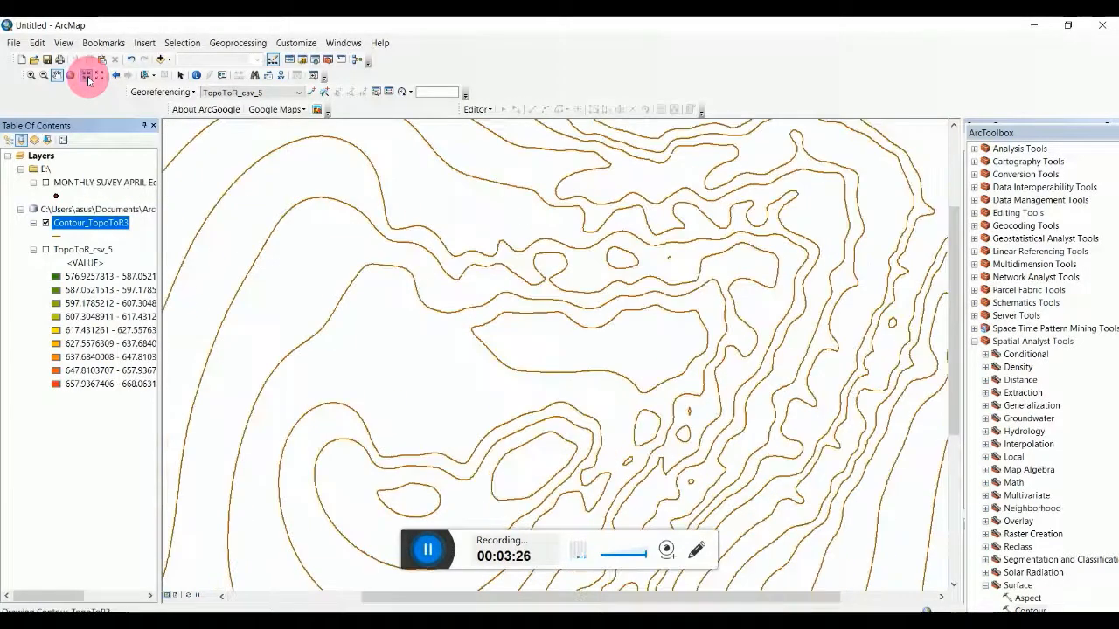
click(86, 77)
click(87, 77)
click(87, 78)
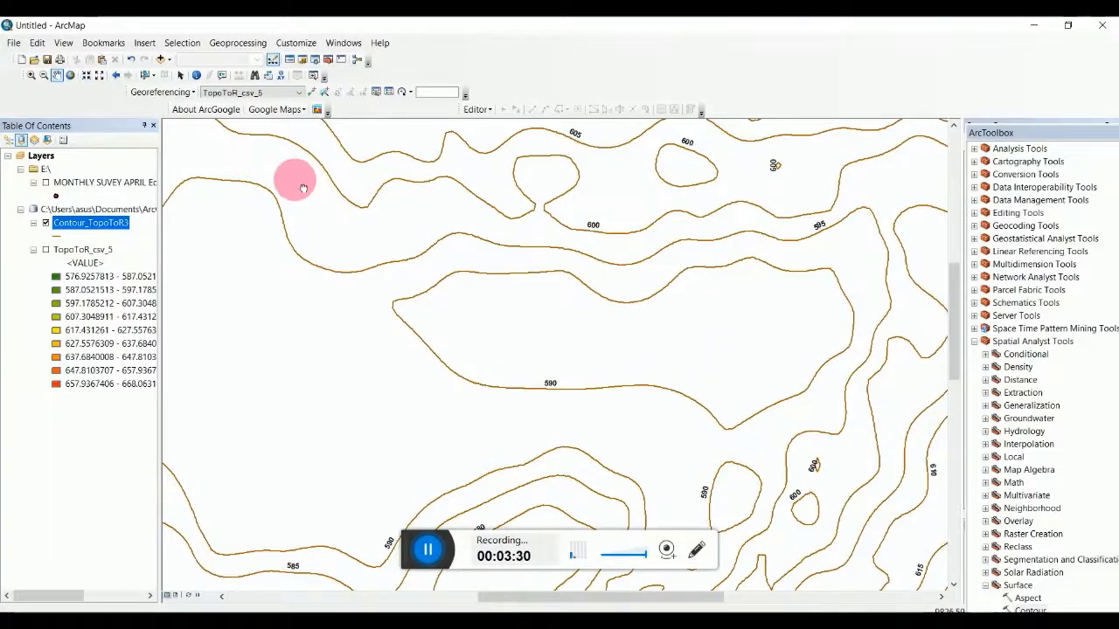
Pan around the map to read the contour labels from 580 to 640.
drag(298, 184, 254, 267)
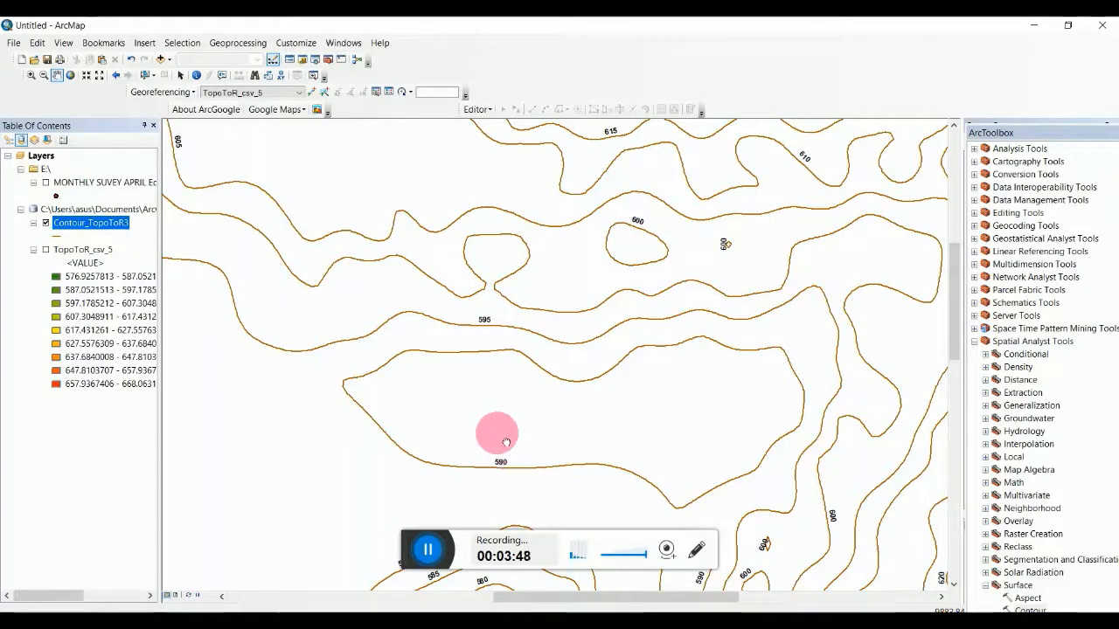
drag(510, 452, 480, 314)
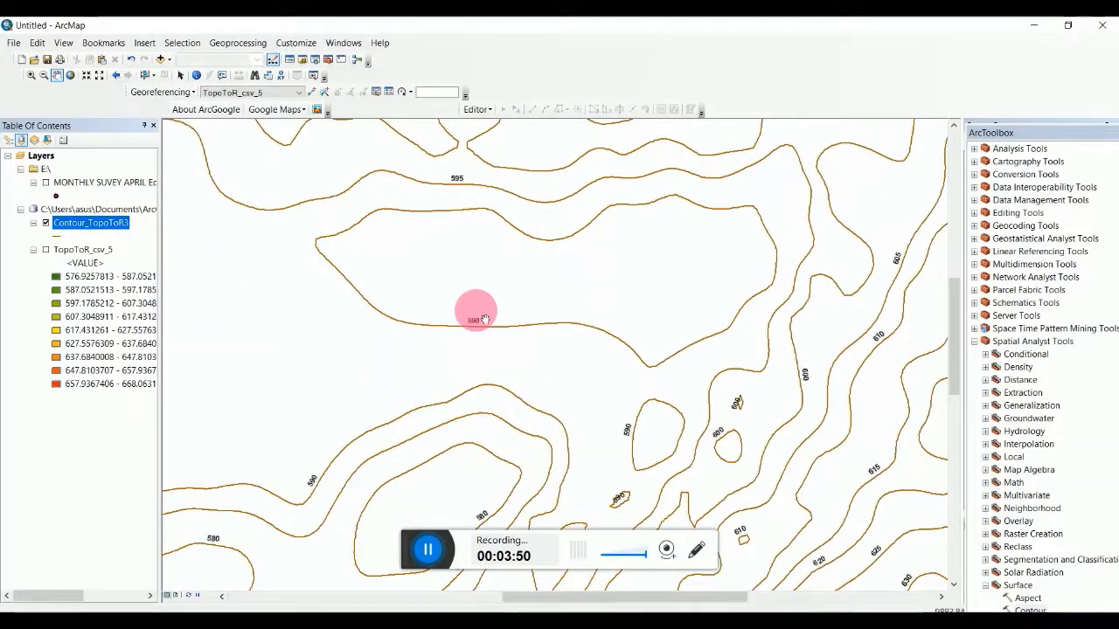
drag(452, 438, 446, 324)
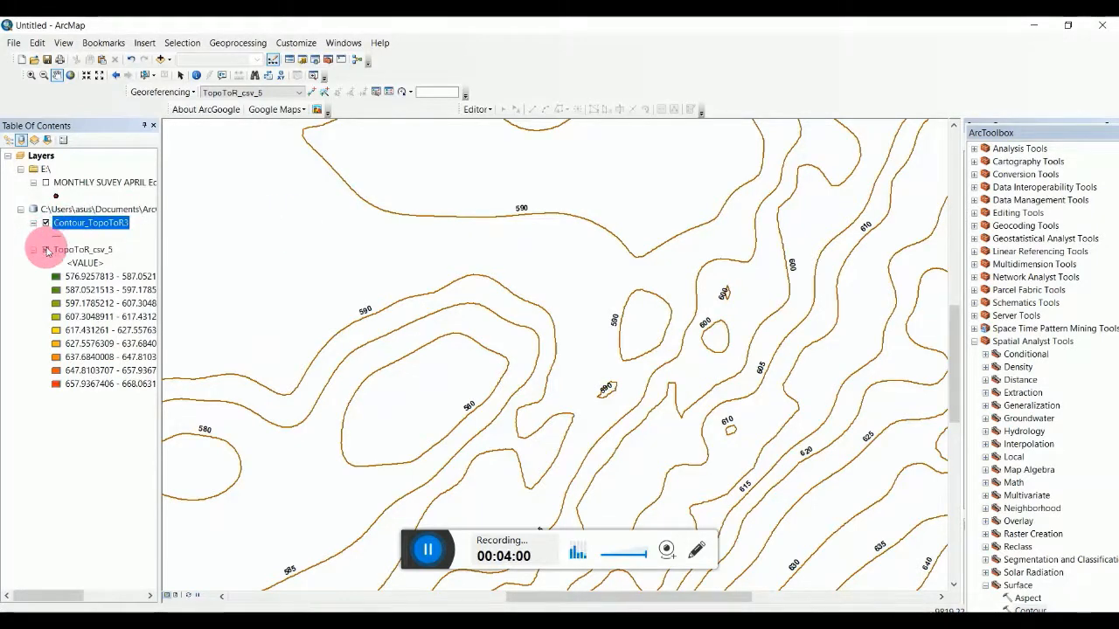
Turn on the green-to-red TopoToR_csv_5 raster under the contours, leaving the survey points hidden.
click(46, 250)
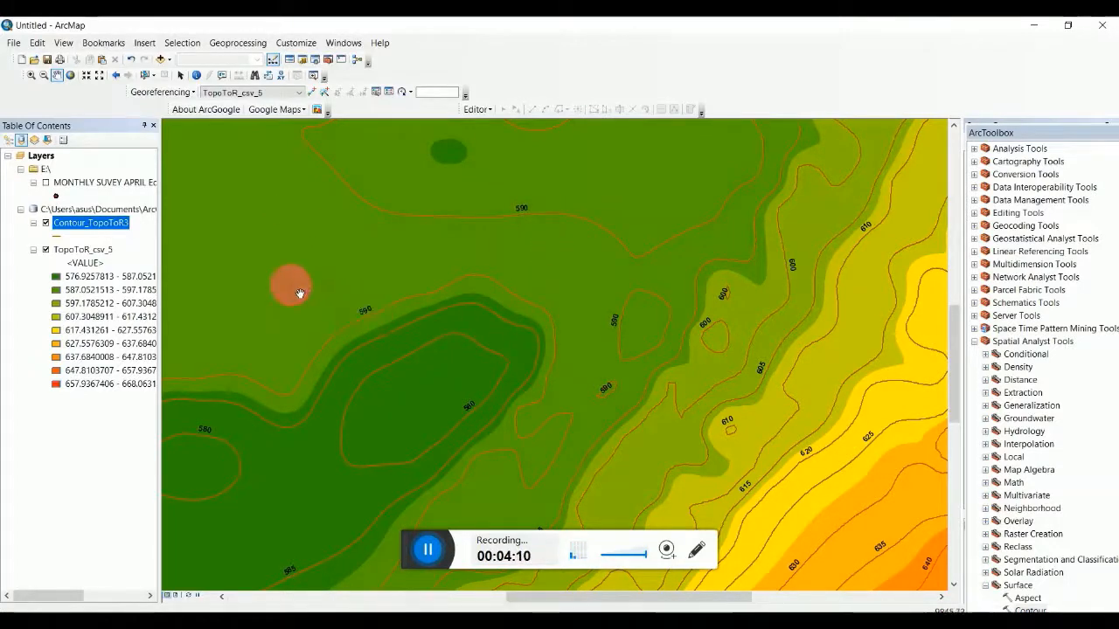
click(45, 184)
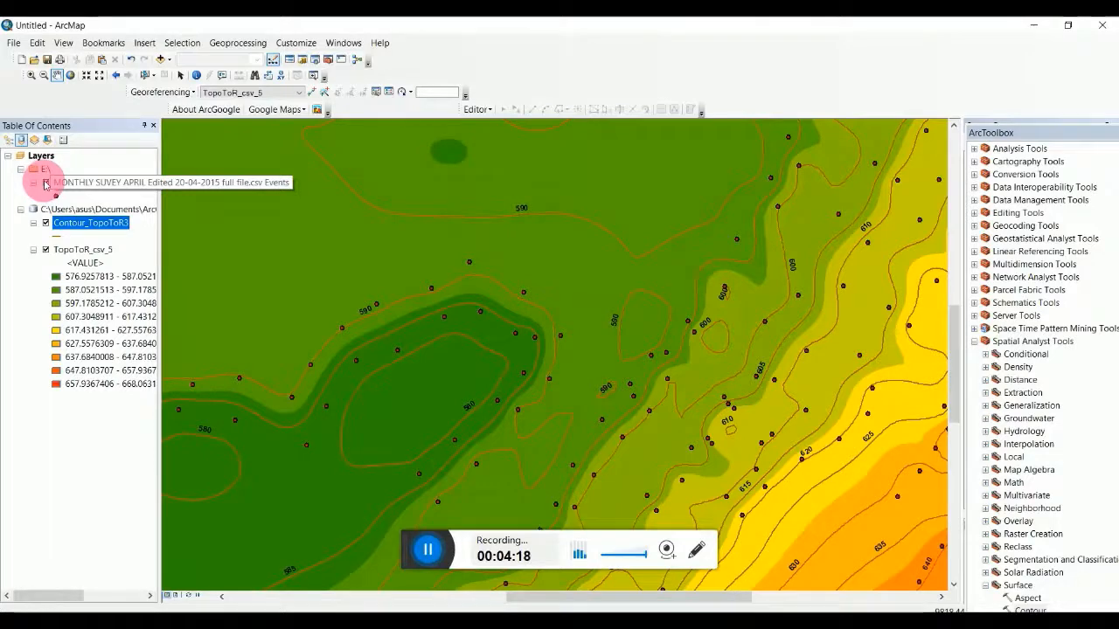
click(45, 184)
click(245, 246)
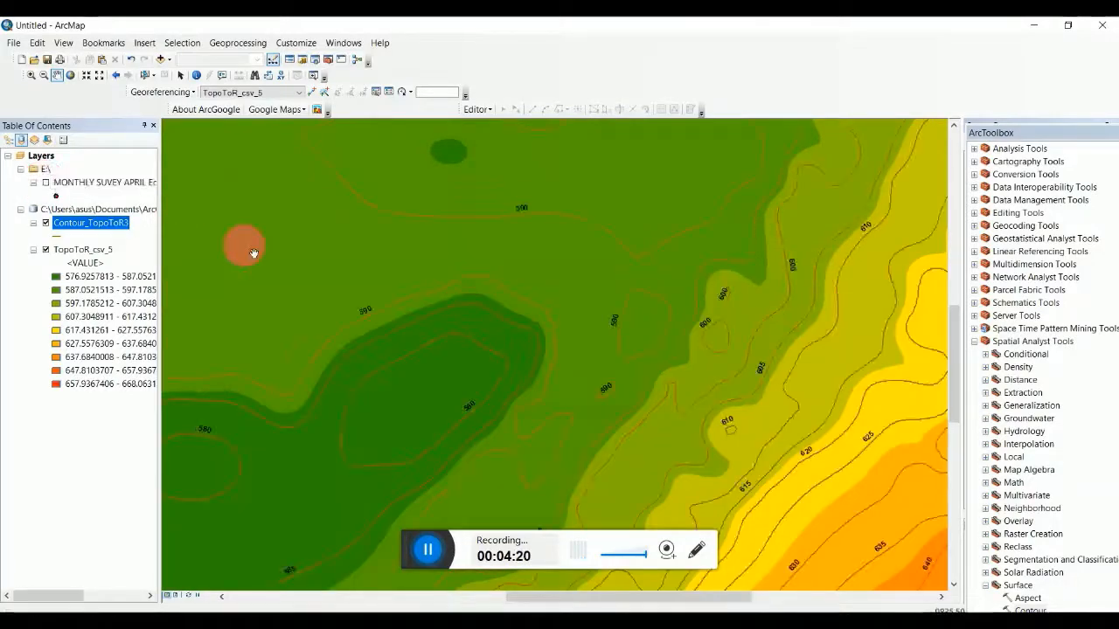